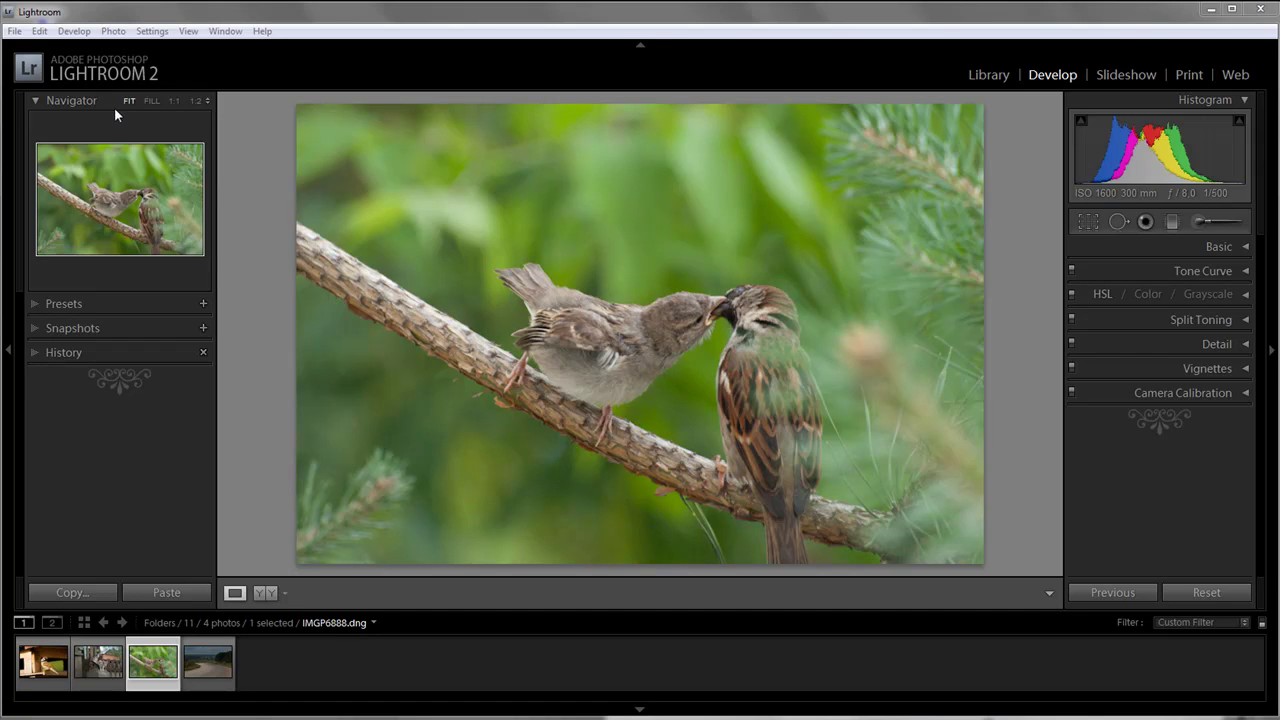
- Open the Identity Plate Editor with its module-name typeface options showing
click(40, 33)
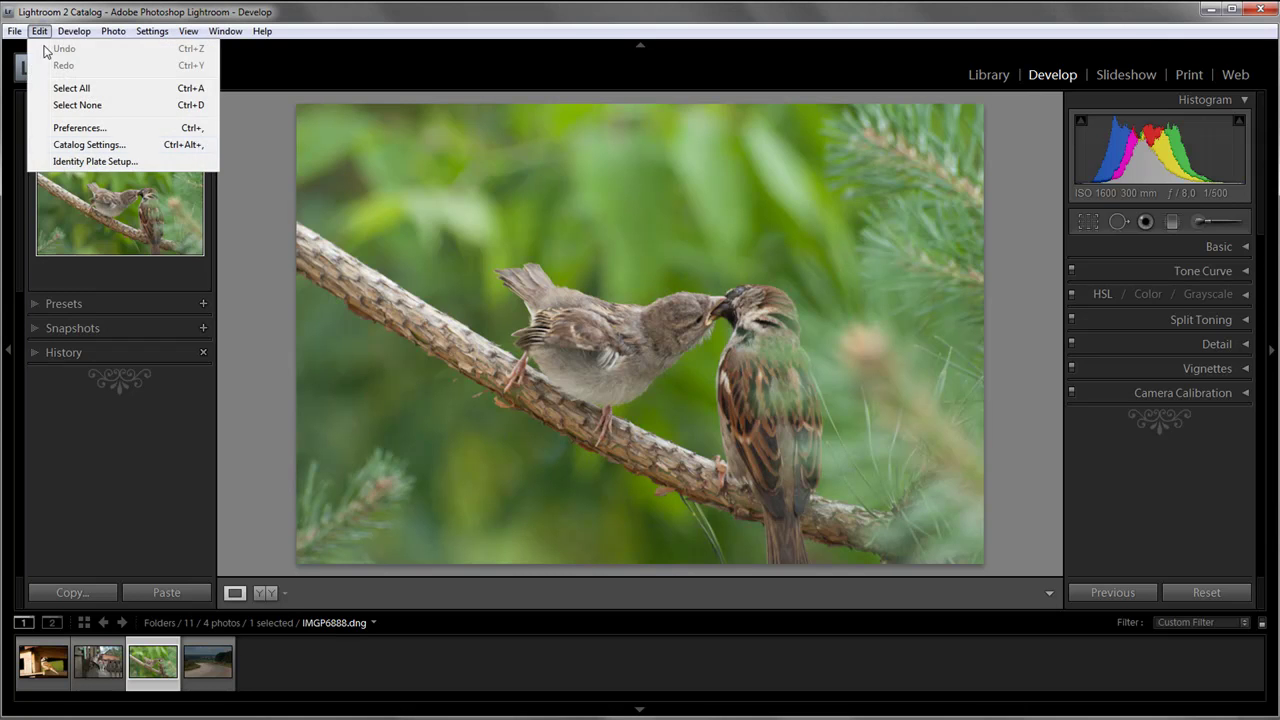
click(72, 163)
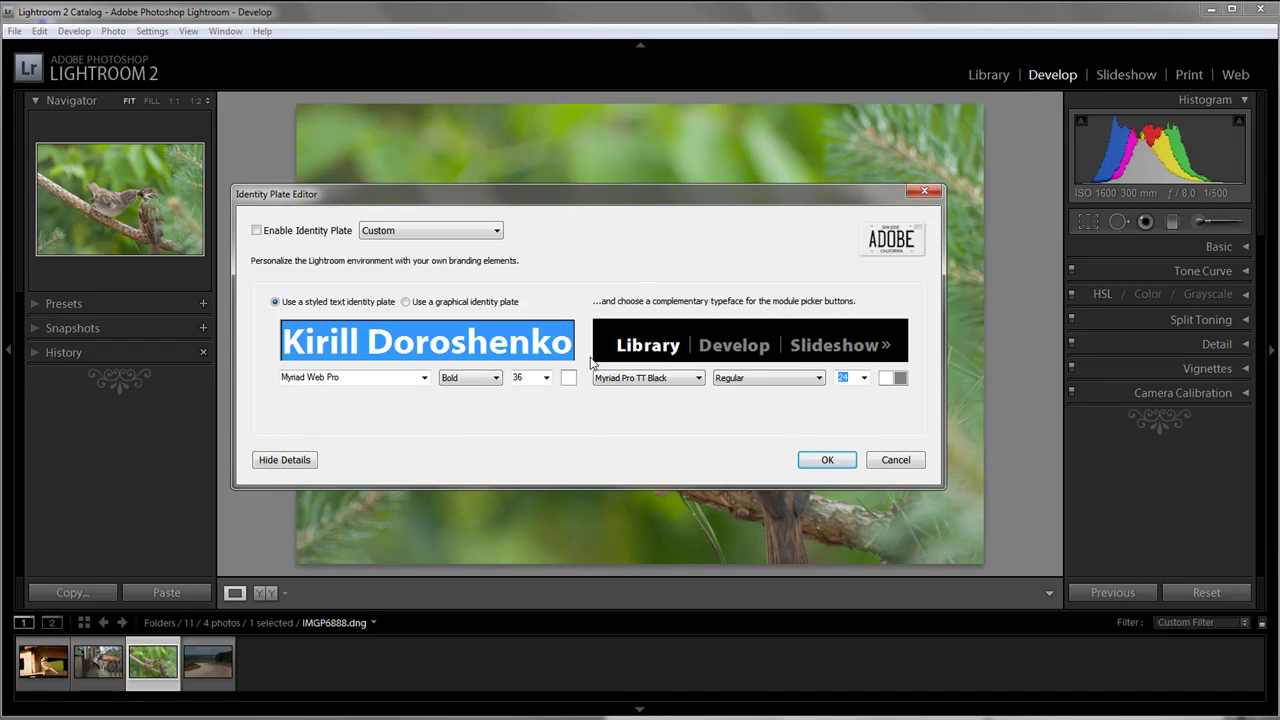
click(272, 462)
click(280, 466)
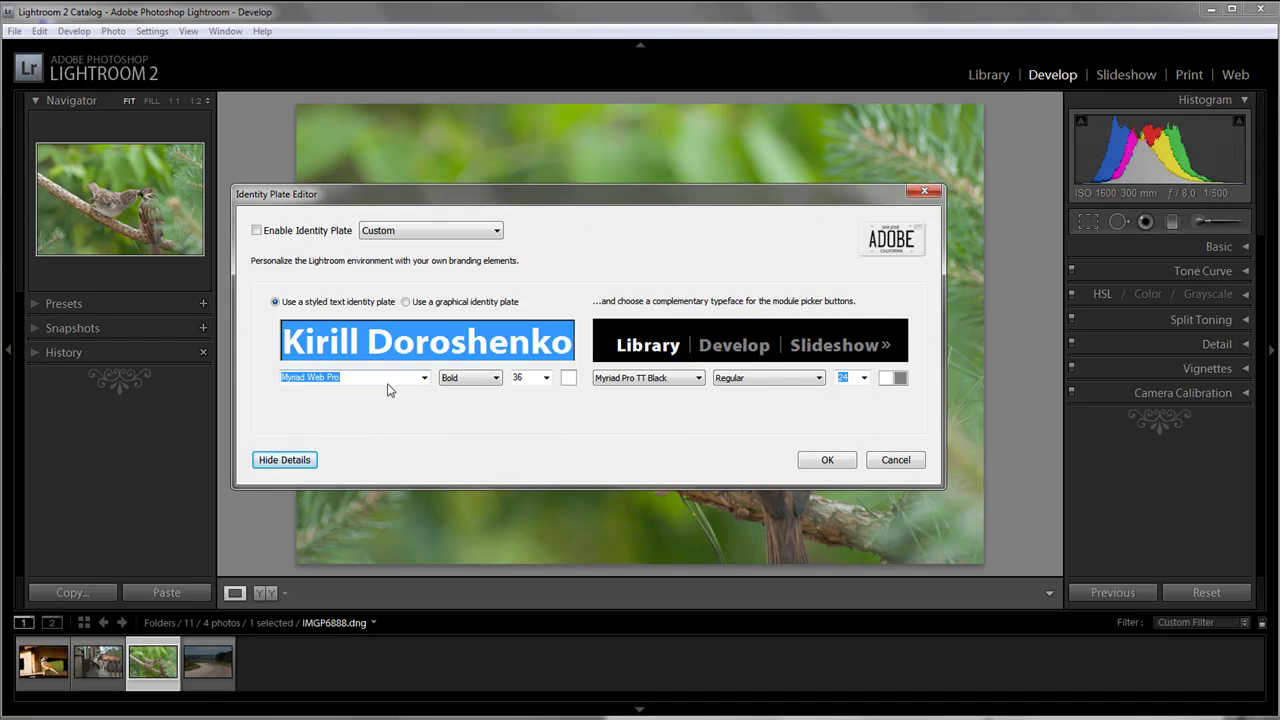
- Enable the Custom styled-text identity plate, keep the Custom preset, and select its text
click(257, 231)
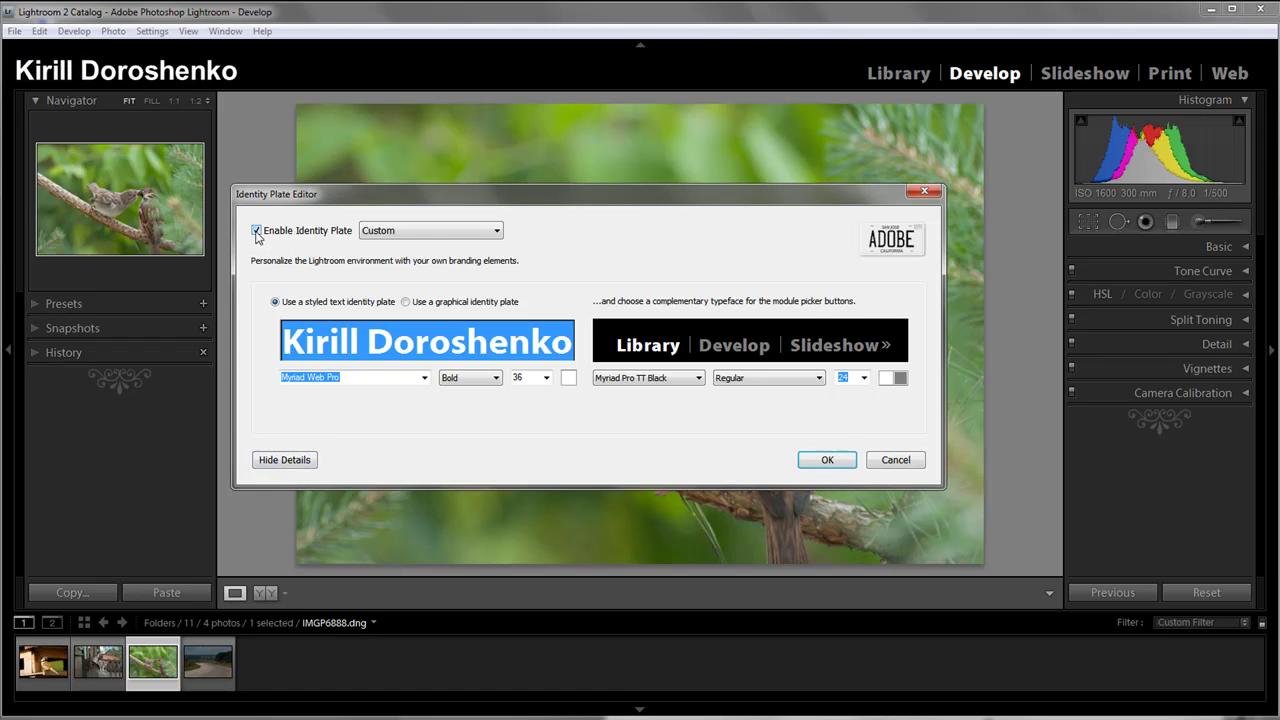
click(434, 240)
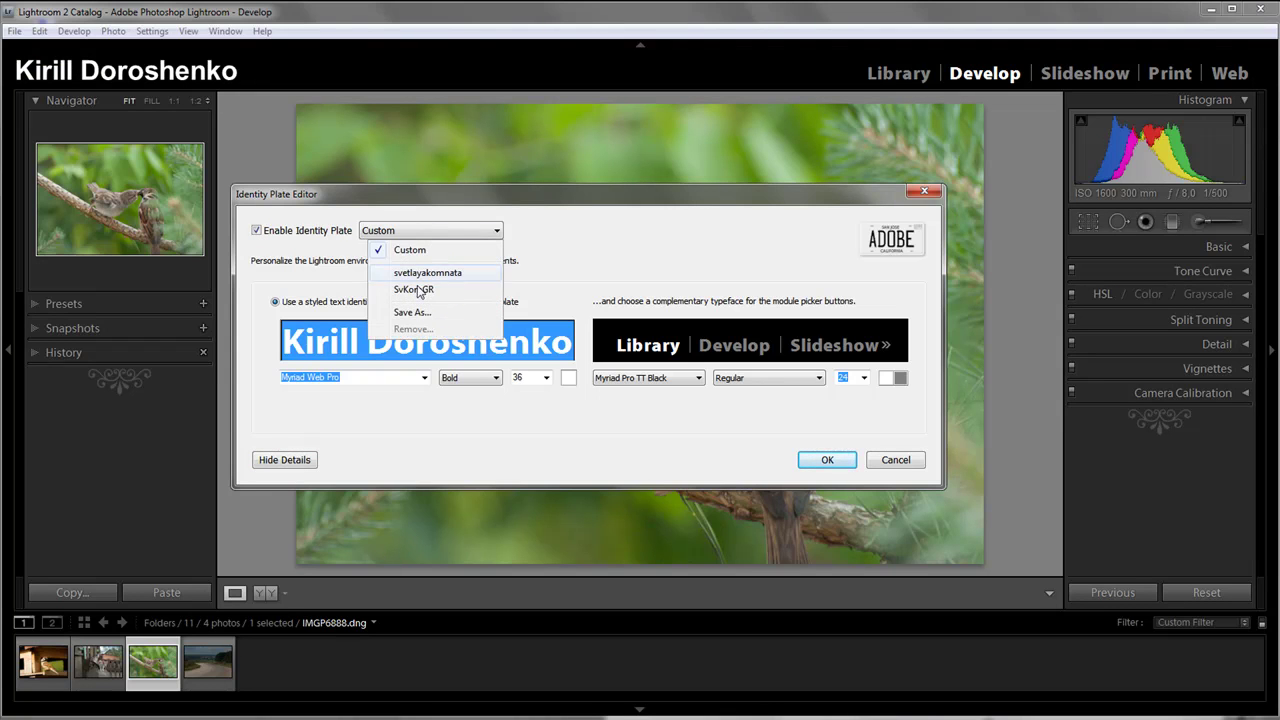
click(434, 236)
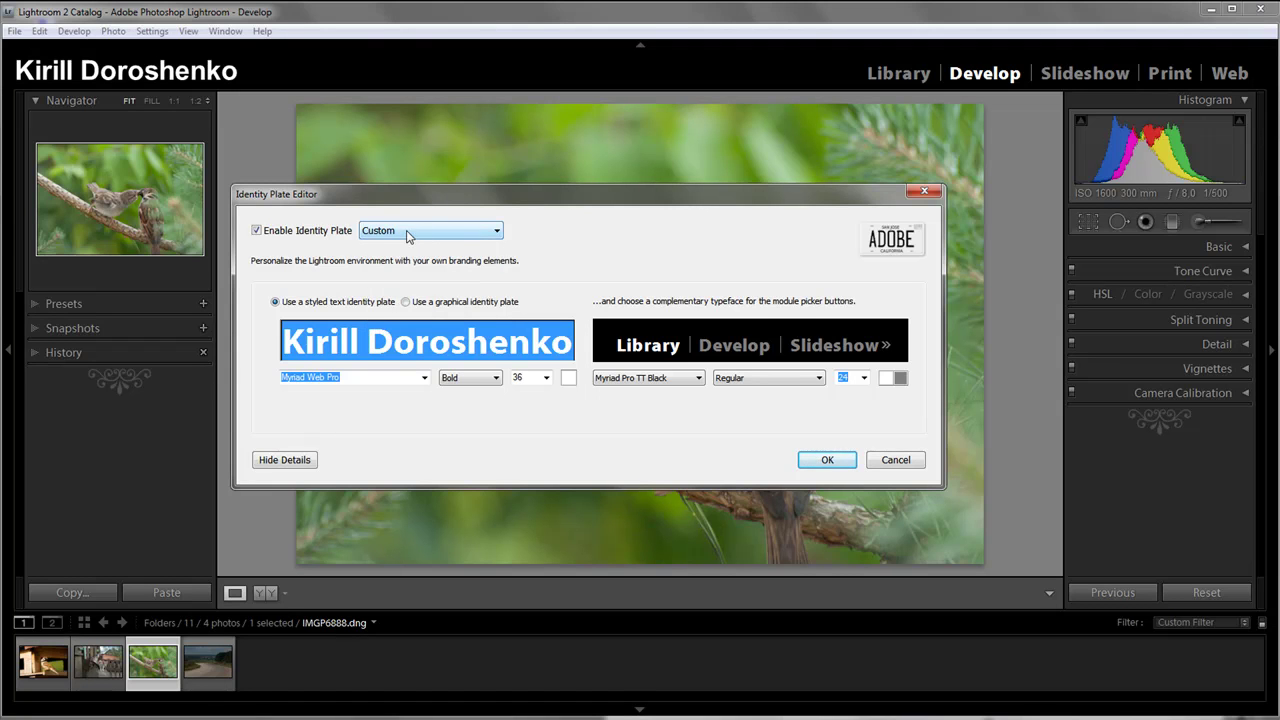
click(429, 345)
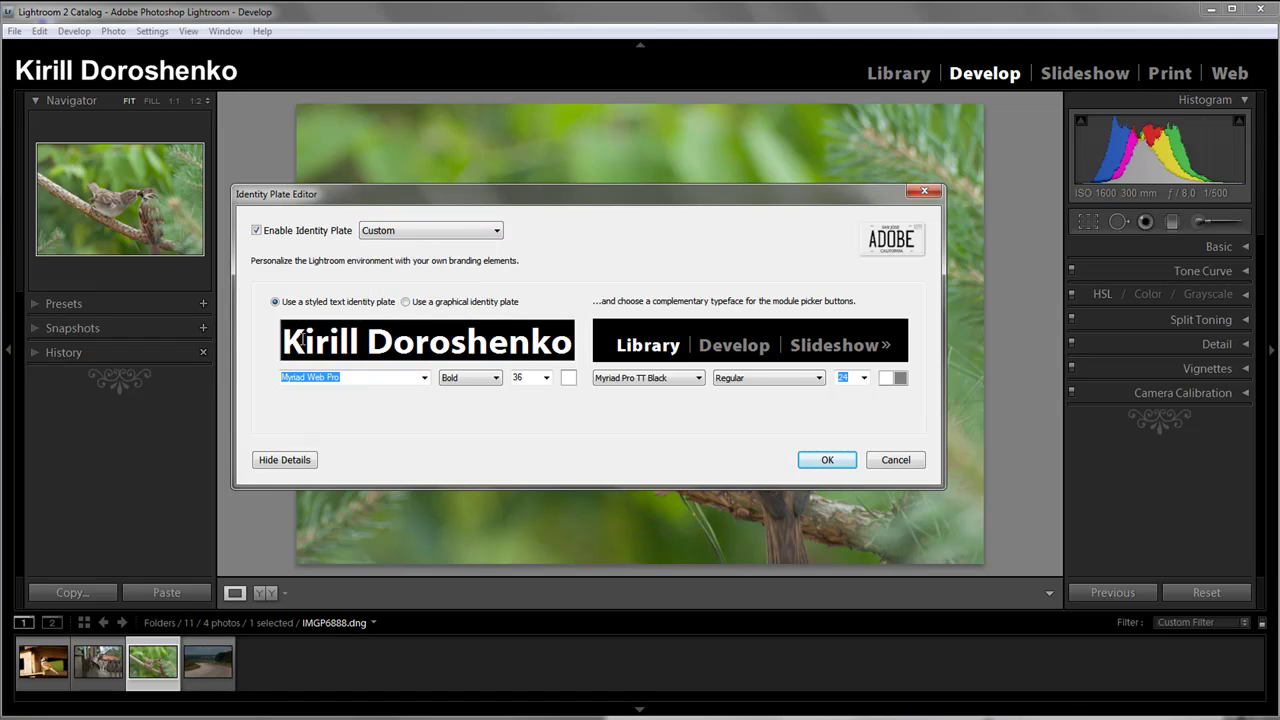
drag(284, 342, 589, 354)
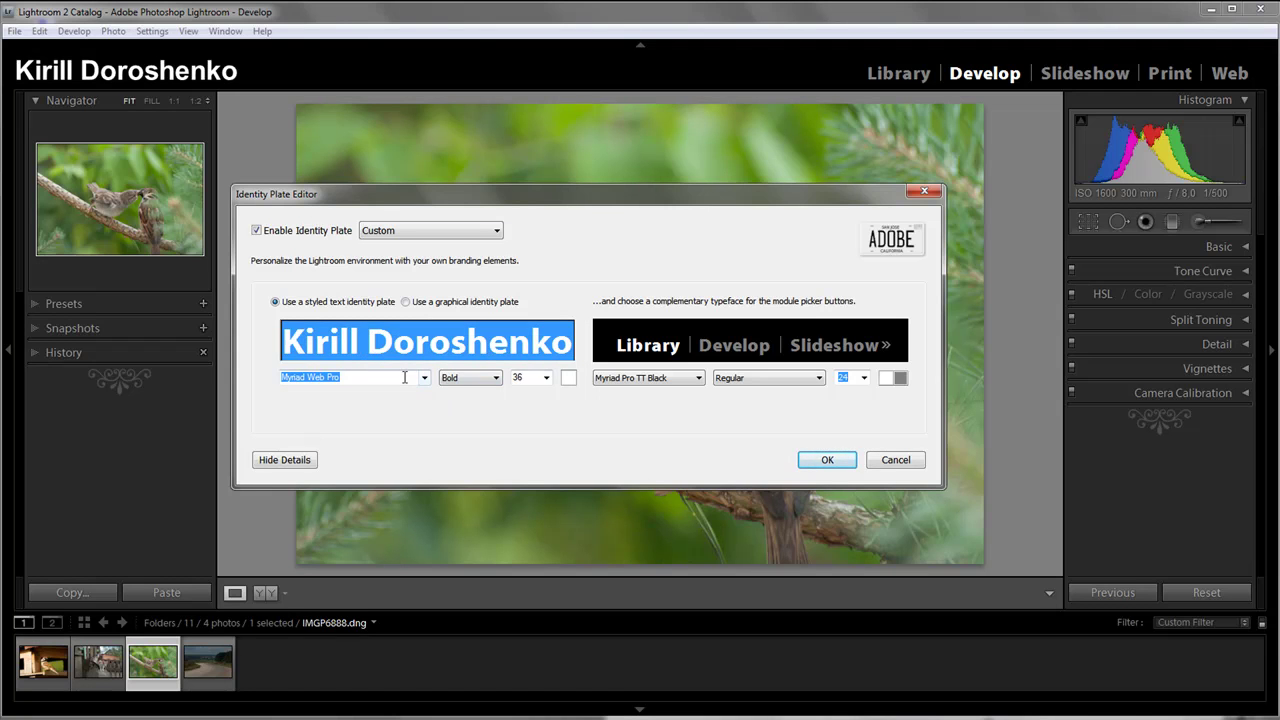
click(569, 378)
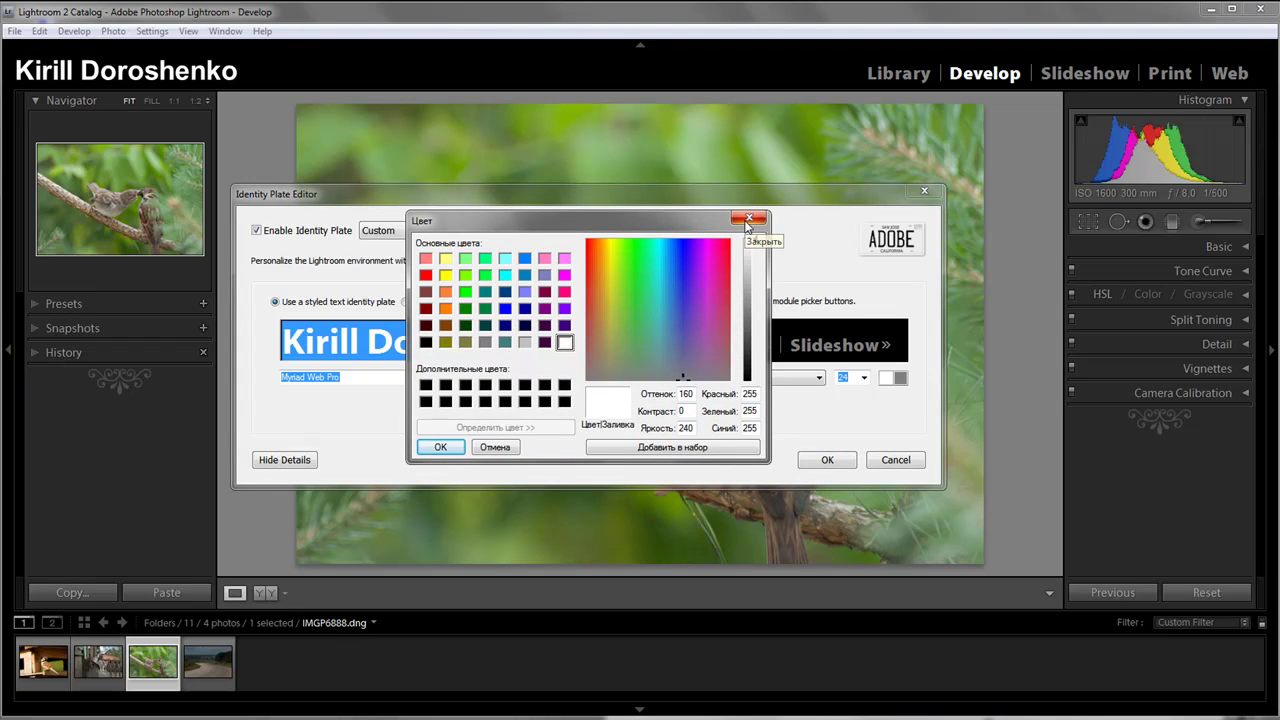
click(749, 219)
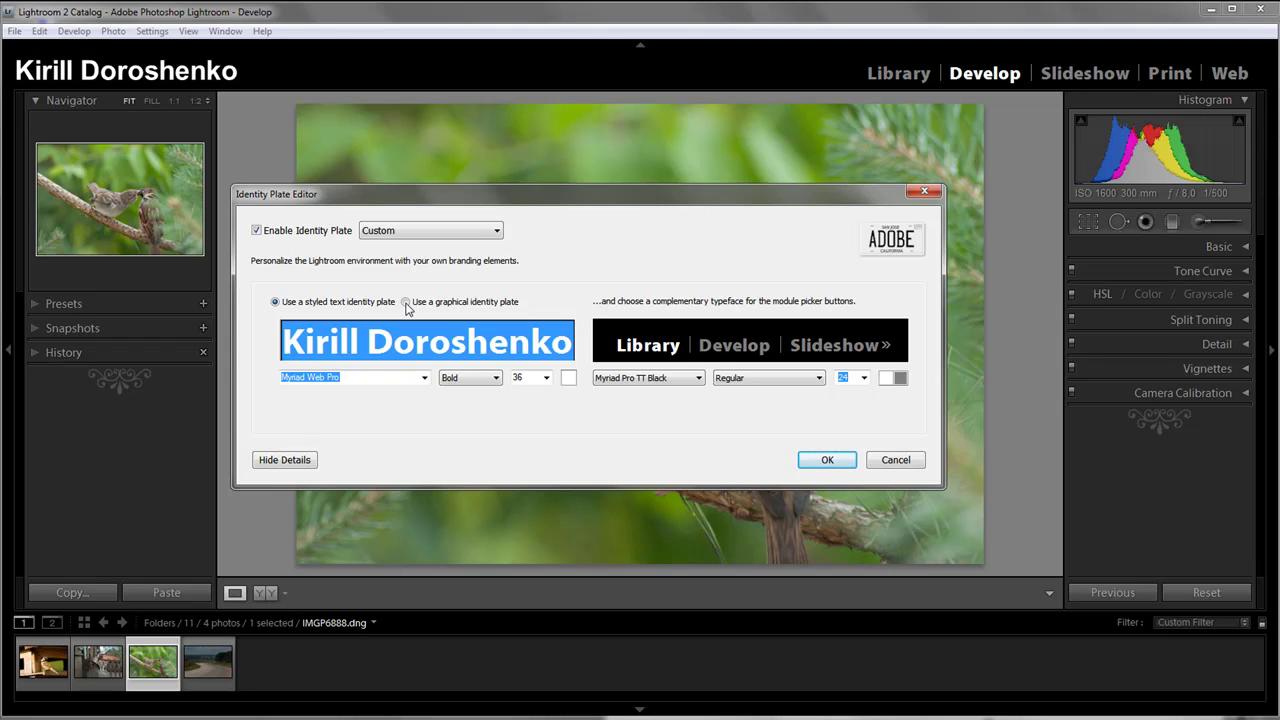
- Switch to a graphical identity plate and drop in faviconAndWord.png as its image
click(406, 302)
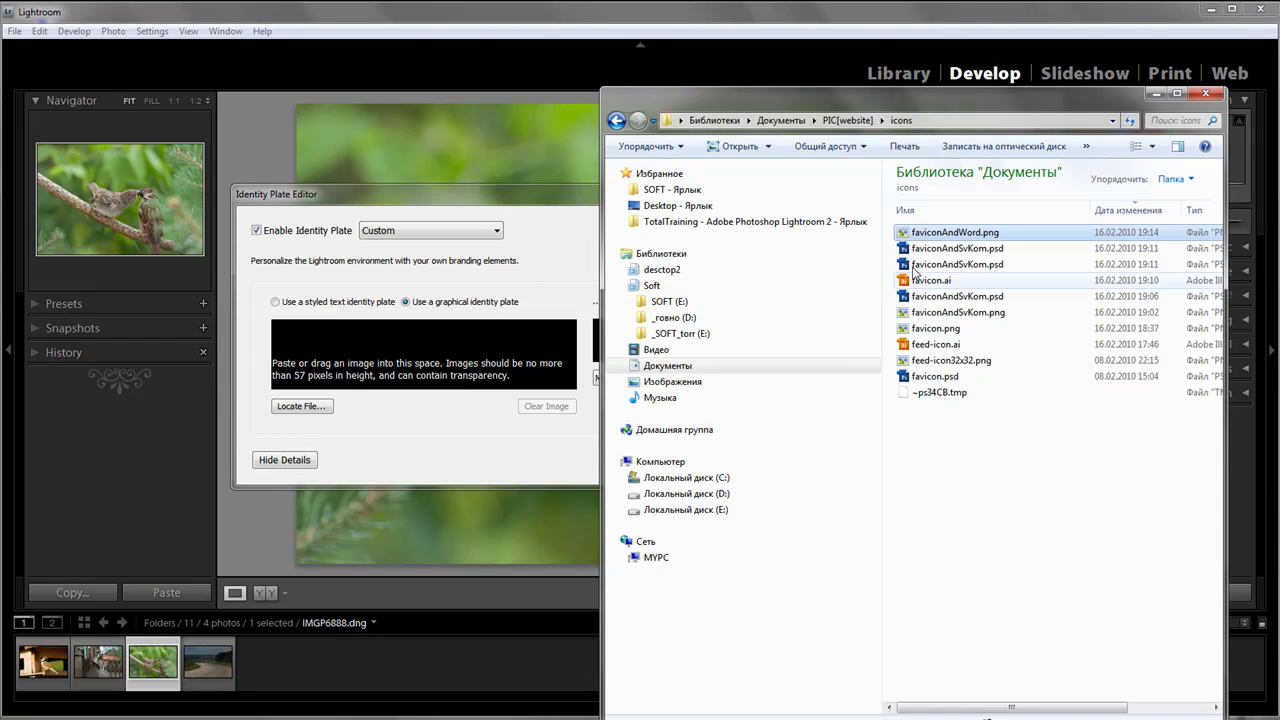
mouse_move(950, 233)
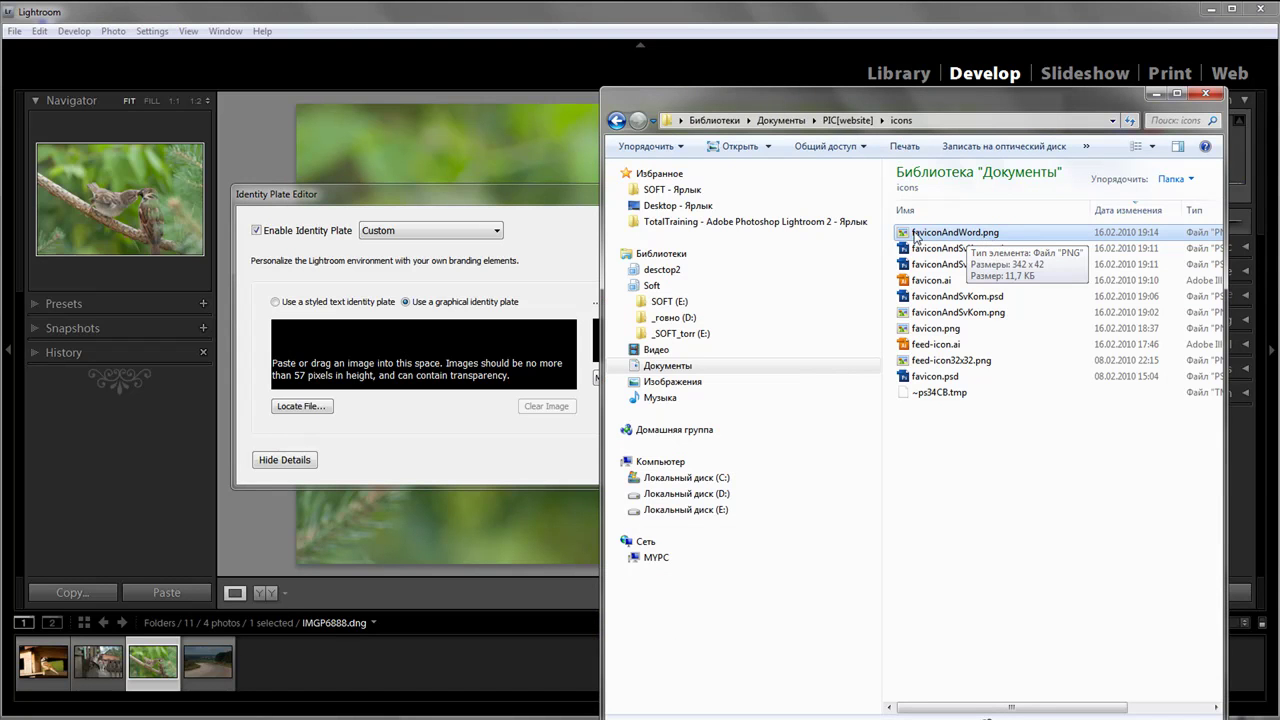
mouse_move(914, 234)
mouse_down()
mouse_move(480, 355)
mouse_move(382, 356)
mouse_up()
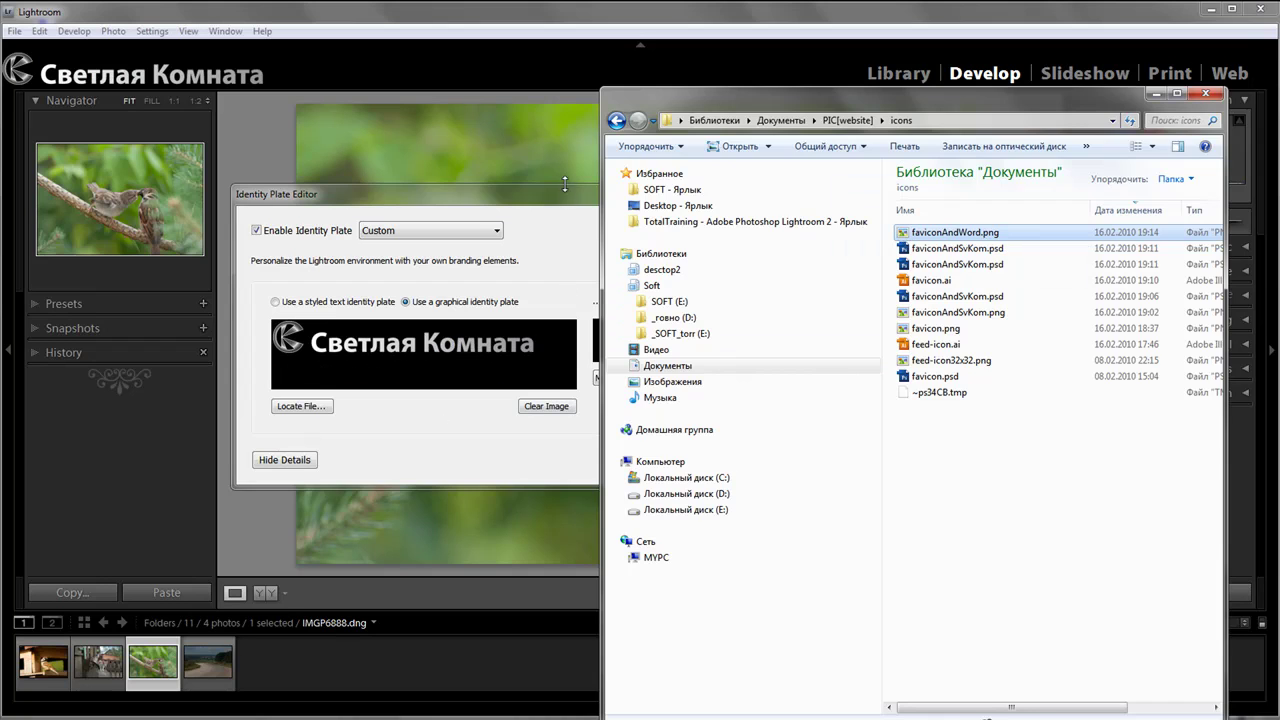
- Bring the Identity Plate Editor back in front of Explorer
click(565, 199)
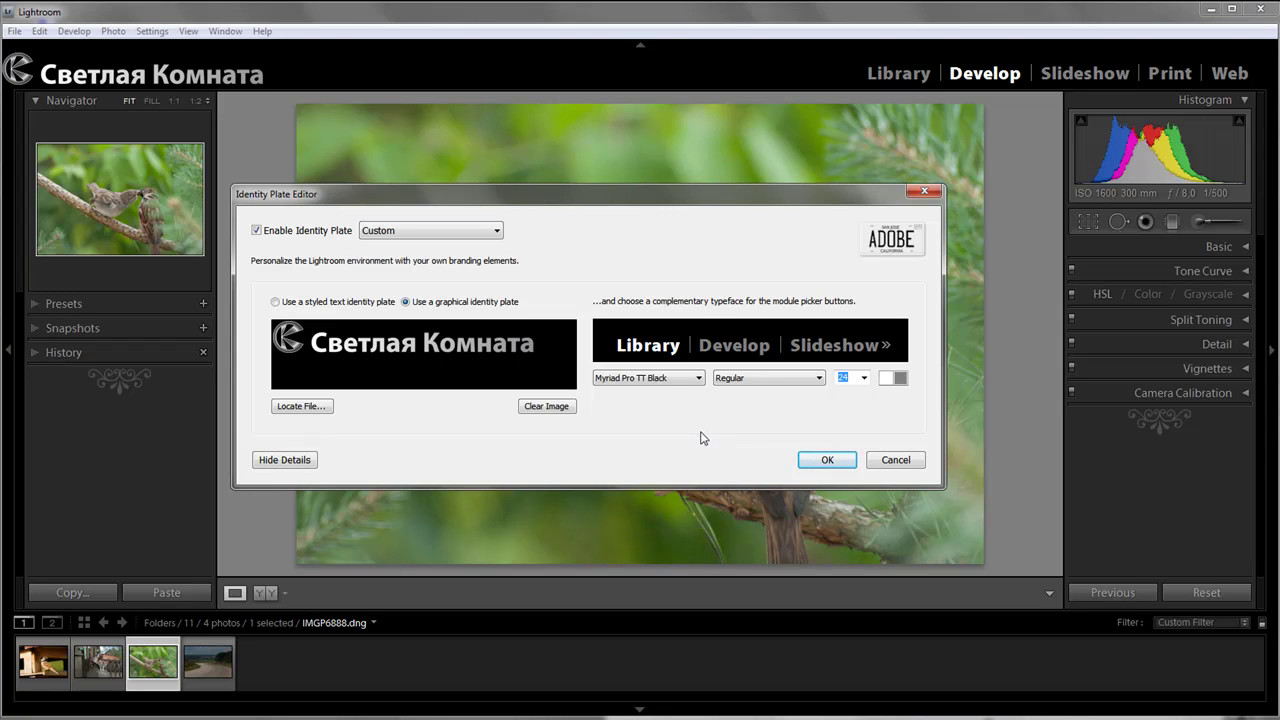
- Start saving the plate as a preset, cancel, and keep the Custom preset selected
click(427, 231)
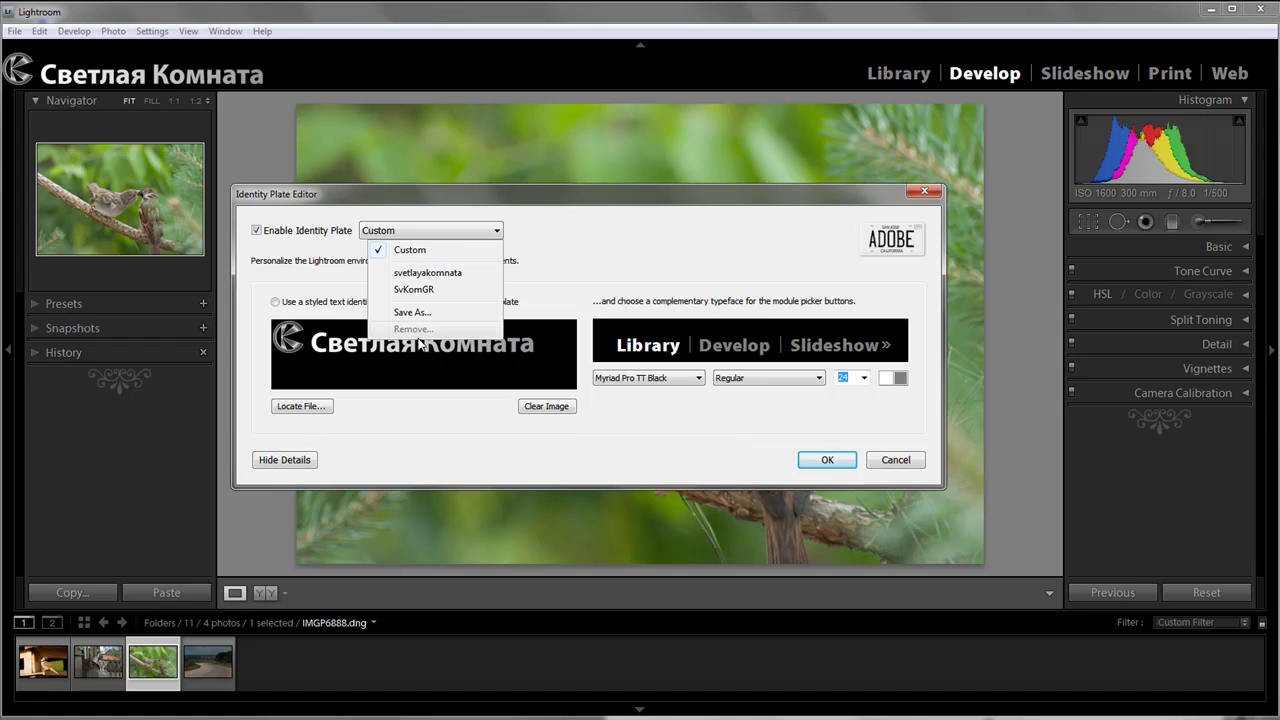
click(417, 318)
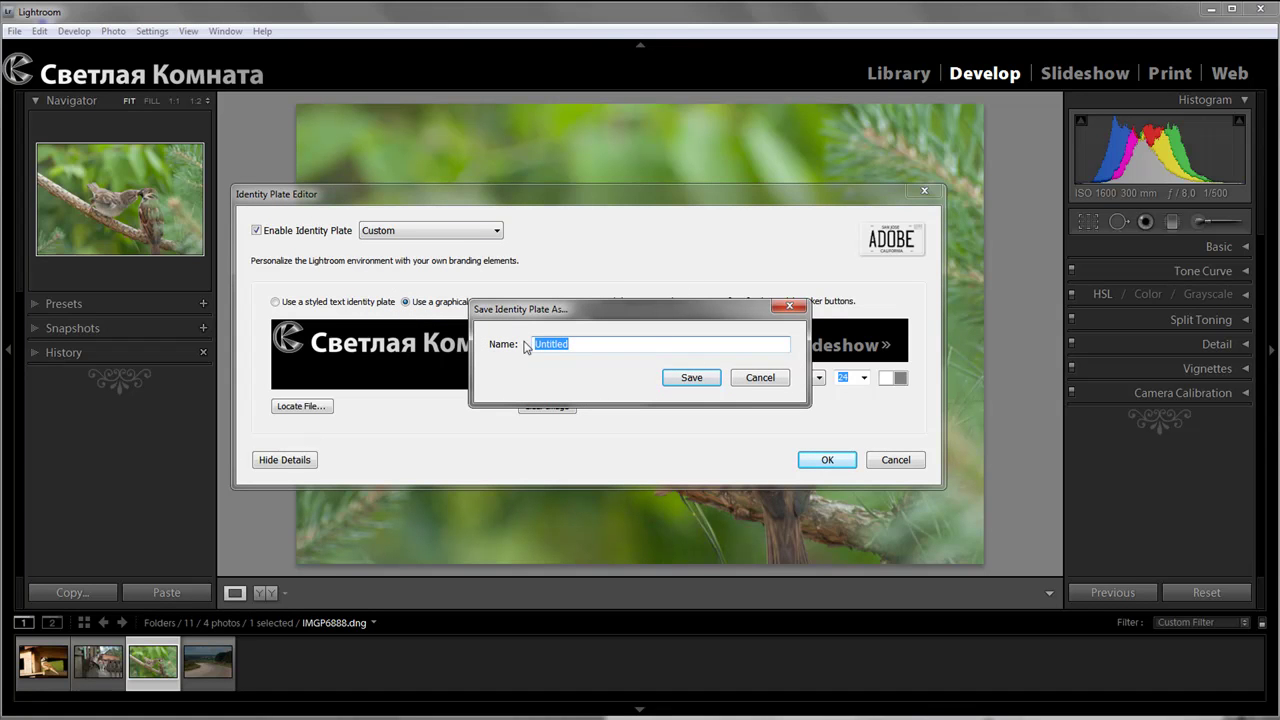
click(792, 308)
click(481, 234)
click(431, 234)
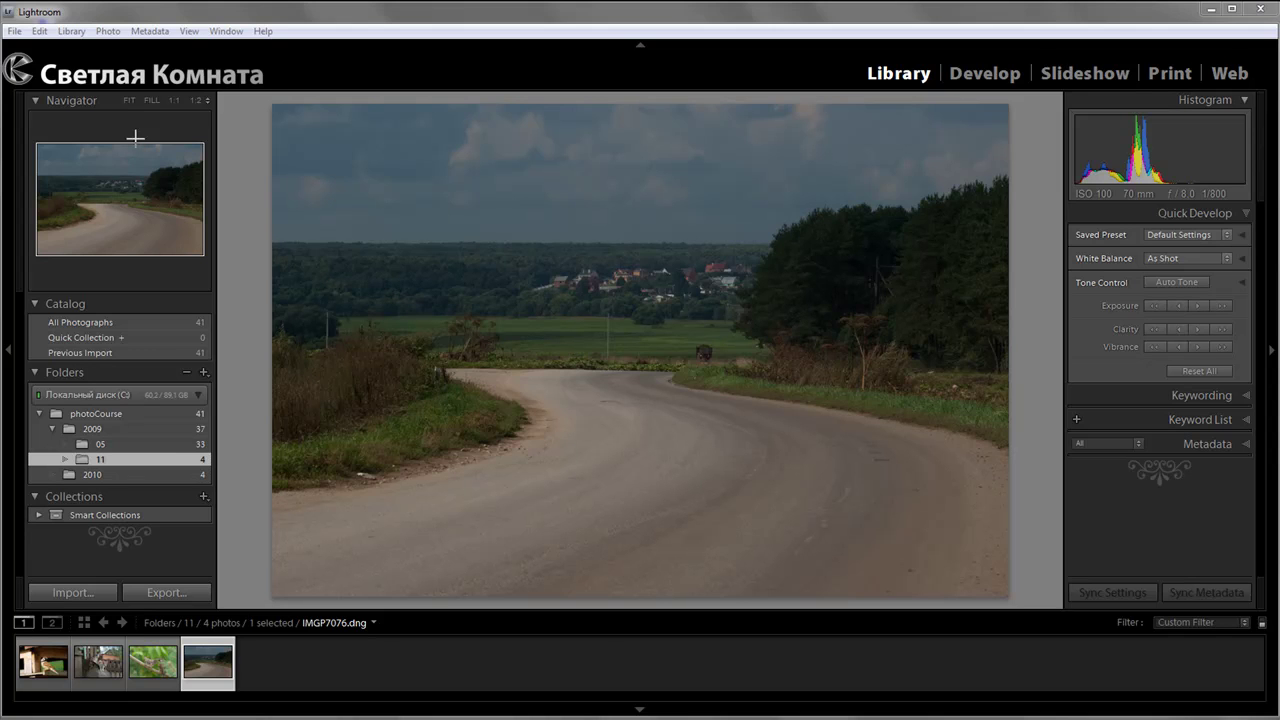
- Open Lightroom's Preferences on the Interface tab
click(40, 32)
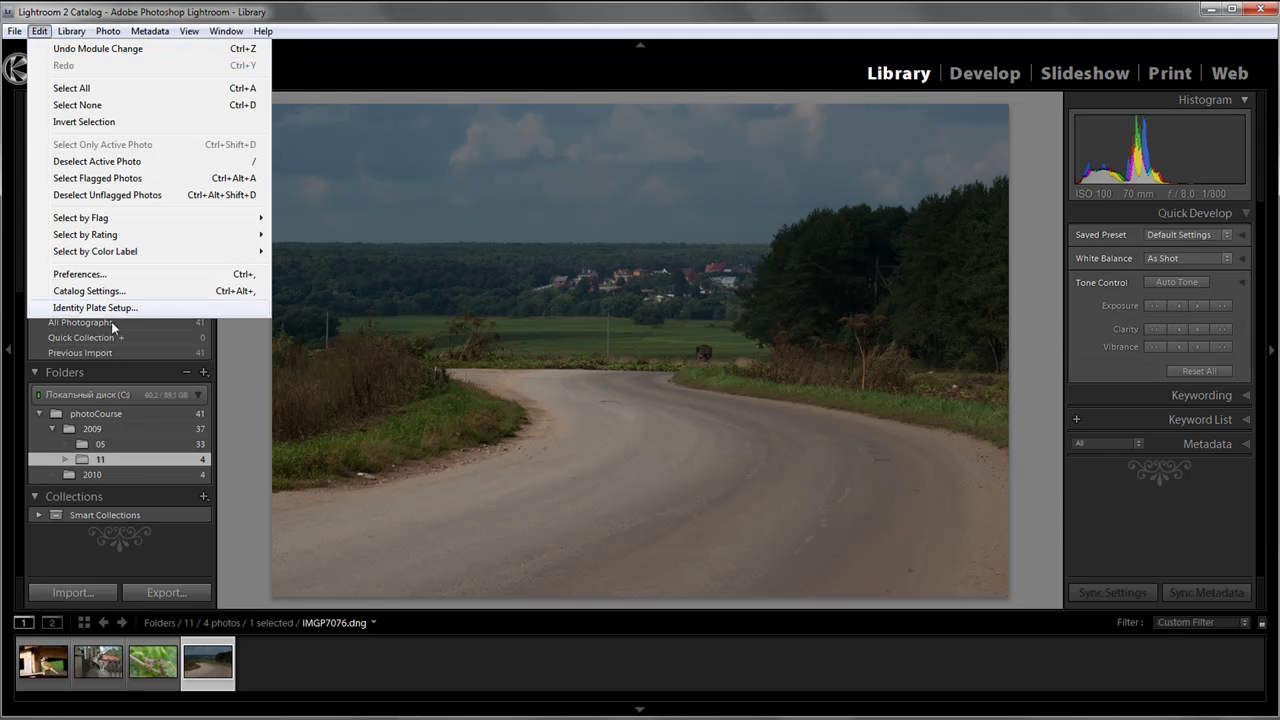
click(80, 276)
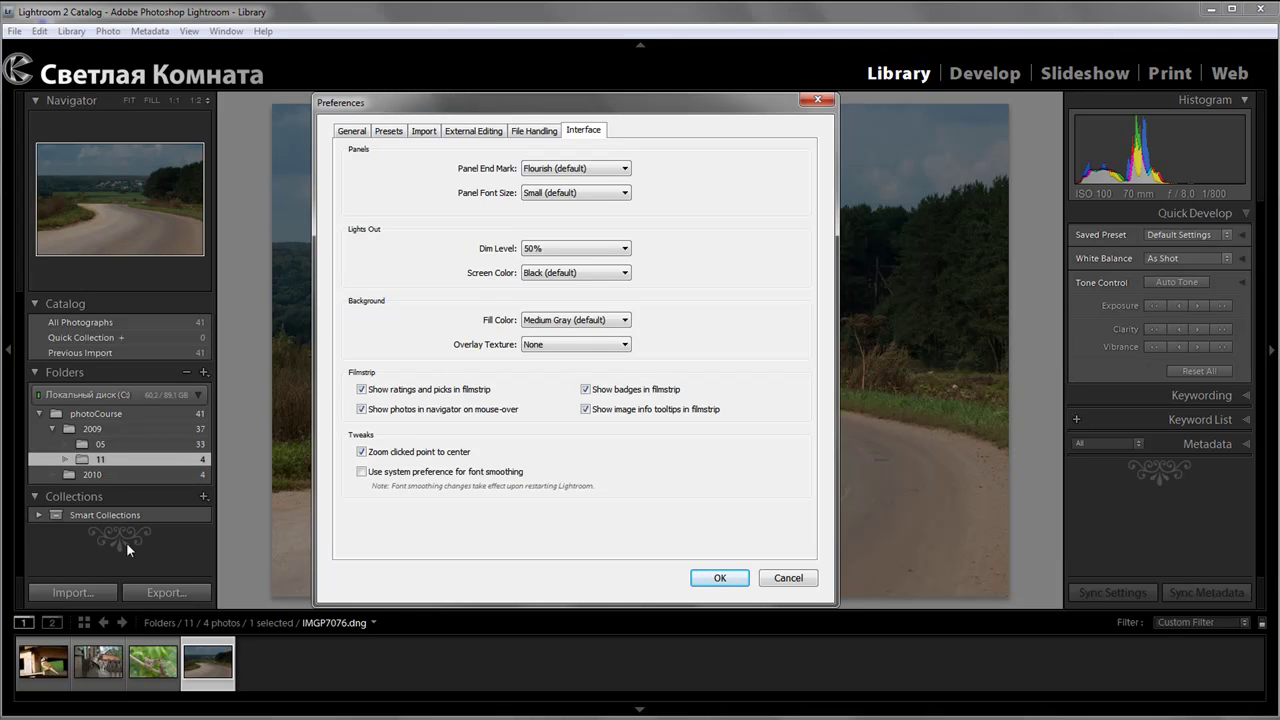
- Set the panel end mark to Atom and review the end mark choices again
click(590, 169)
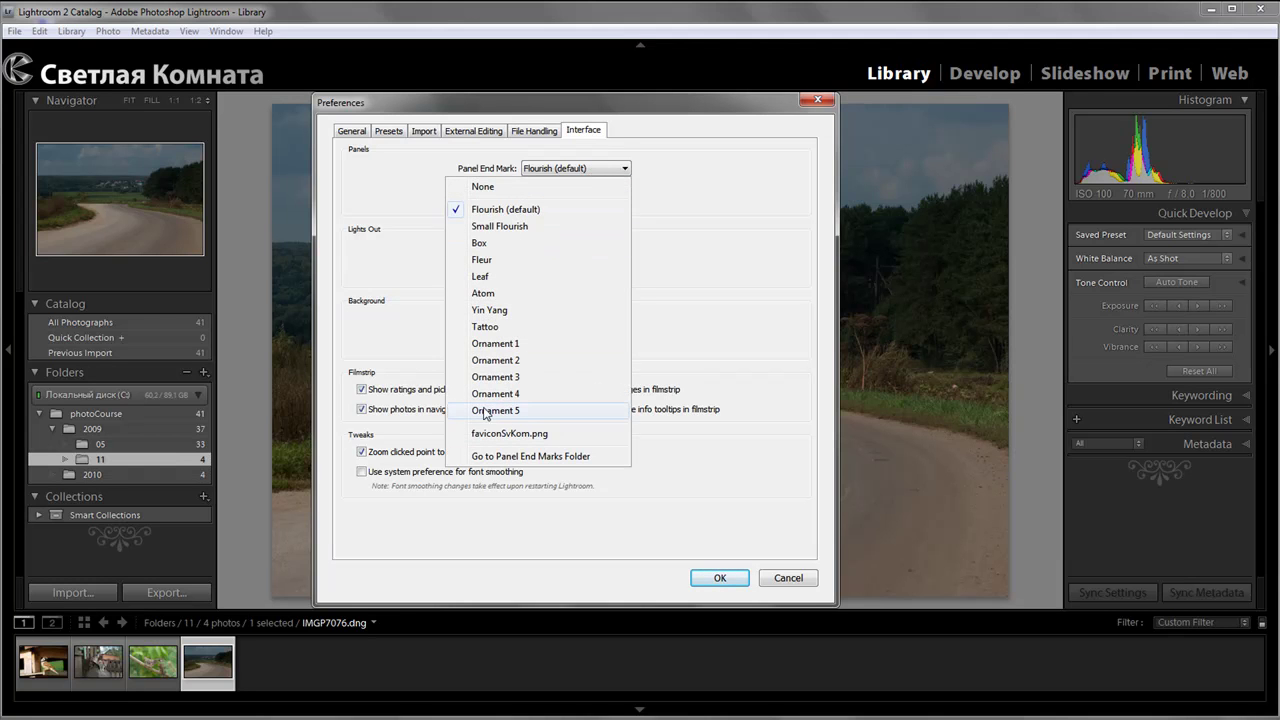
click(484, 295)
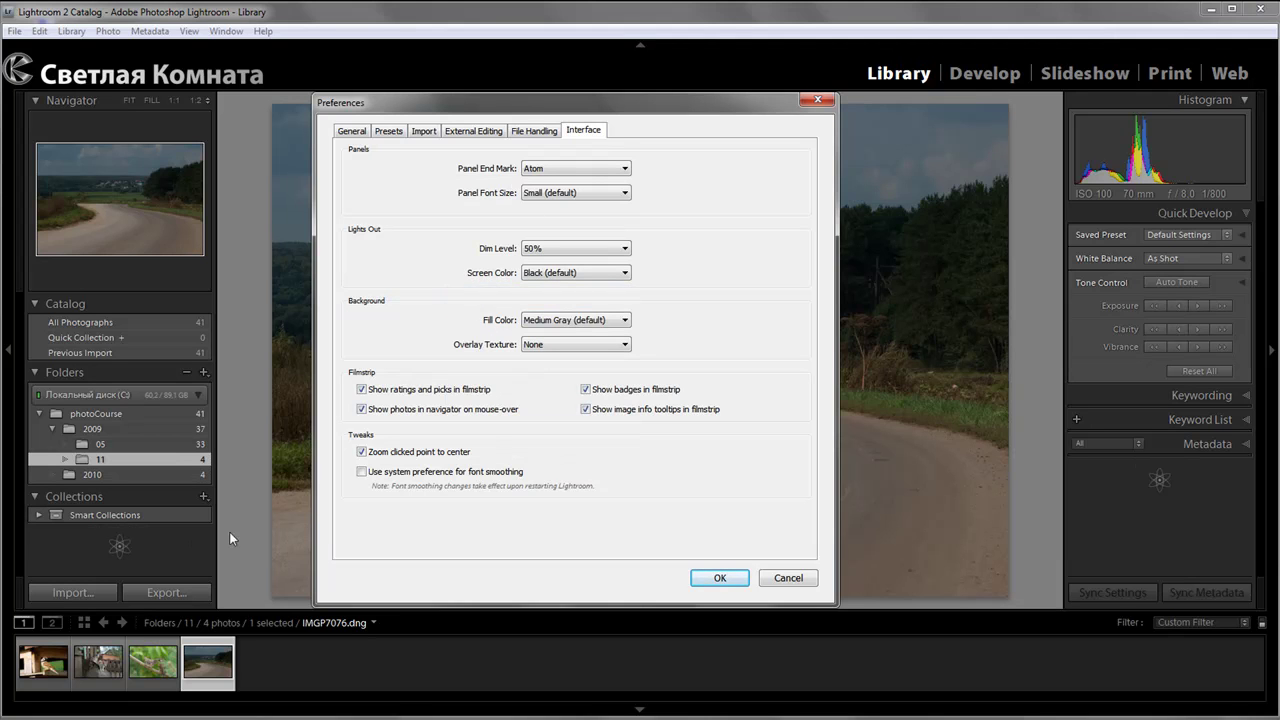
click(580, 168)
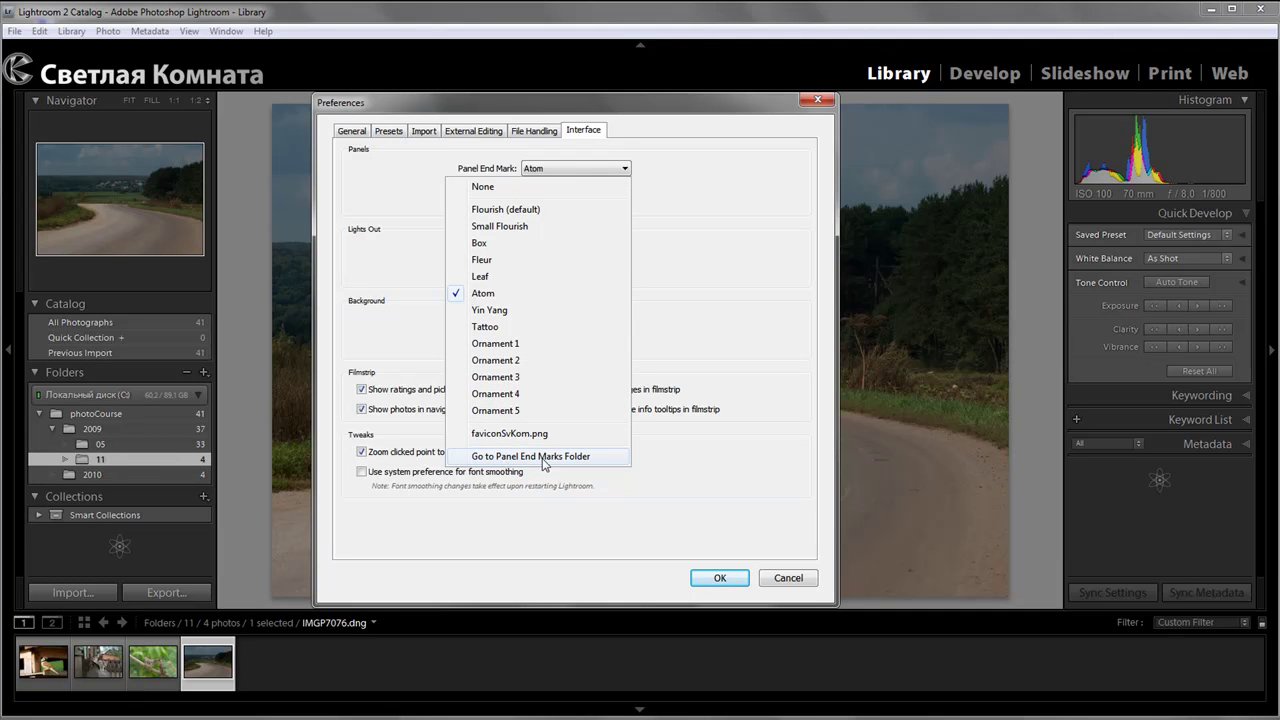
- Open the Panel End Marks folder in Explorer, which holds faviconSvKom.png
click(548, 458)
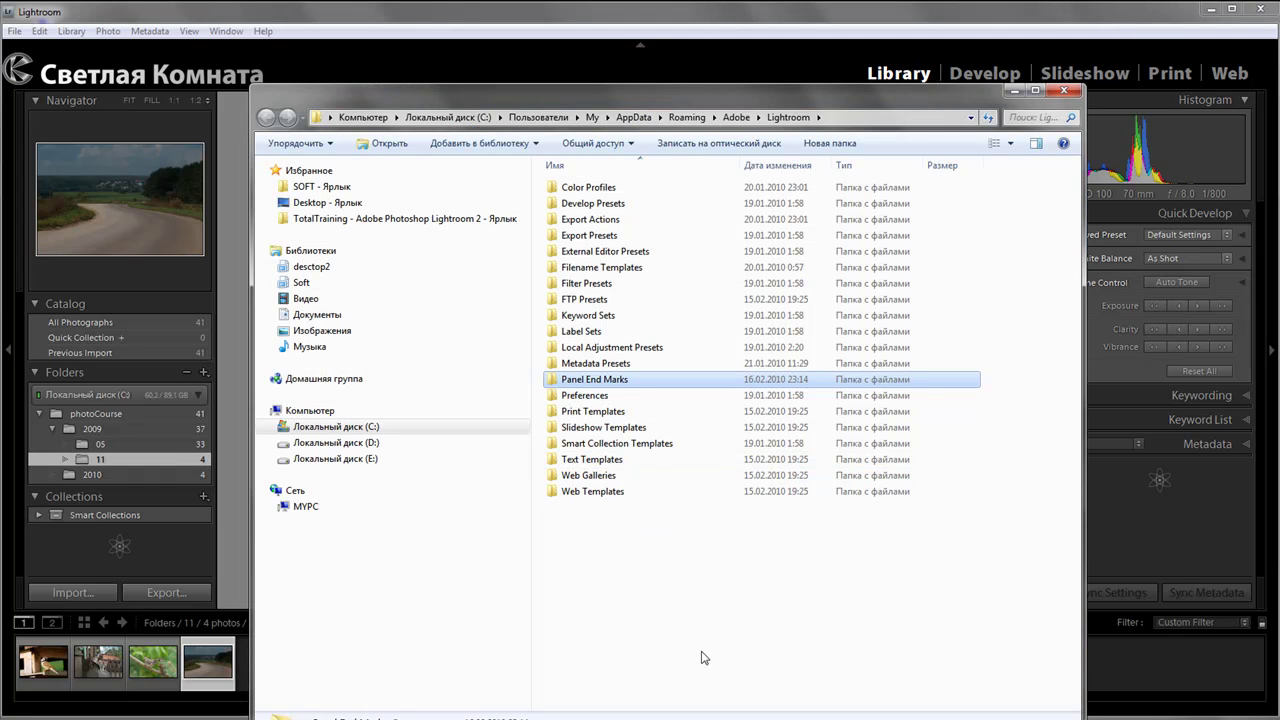
double_click(556, 384)
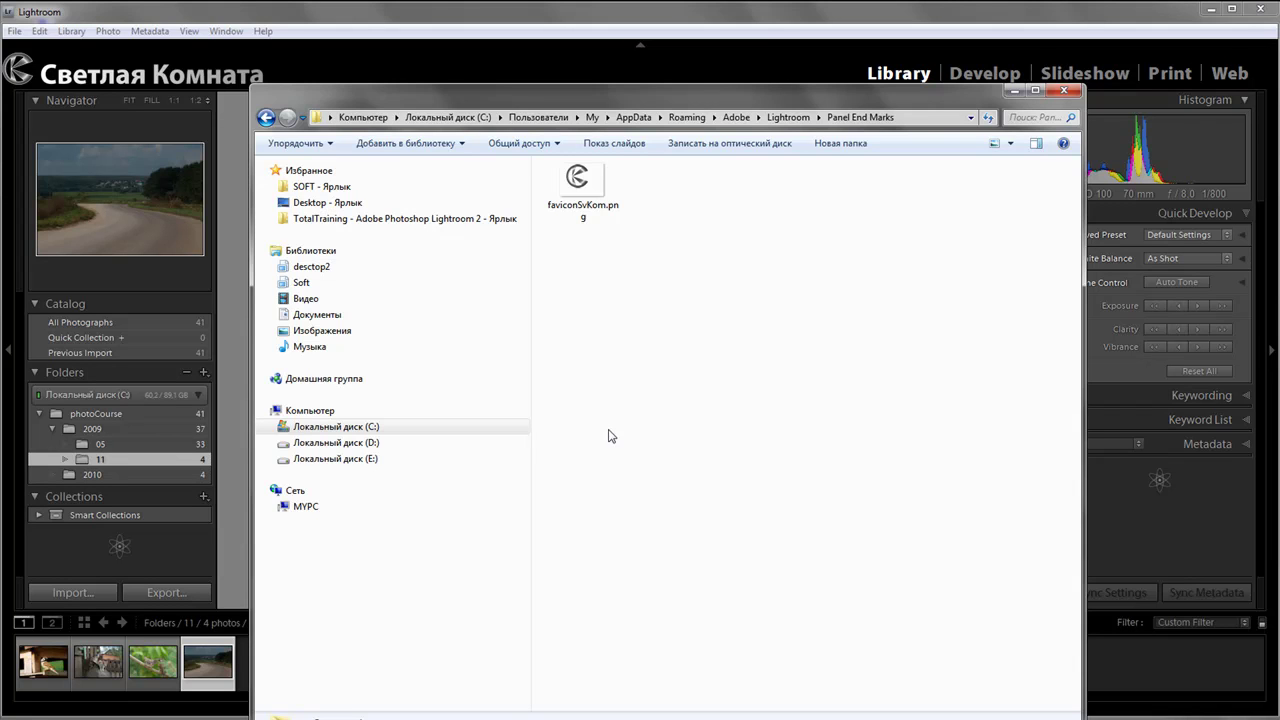
- Close Explorer and set the panel end mark to faviconSvKom.png
click(1063, 91)
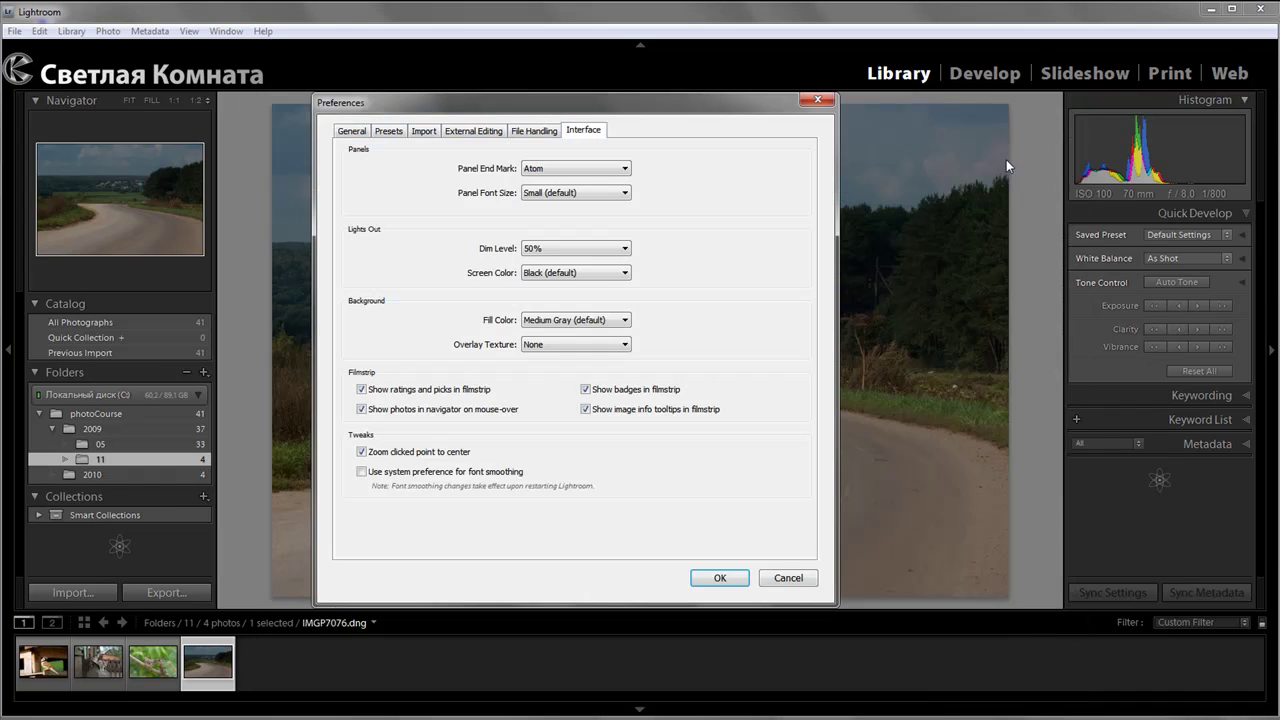
click(579, 172)
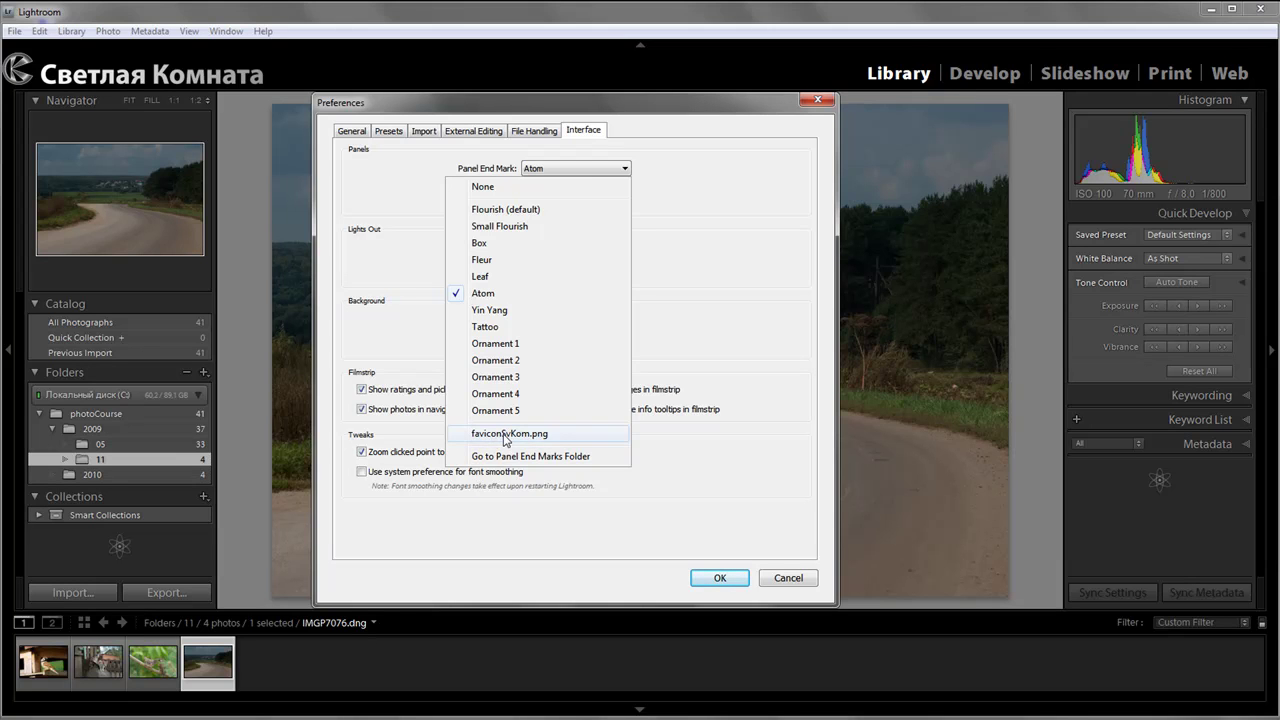
click(505, 435)
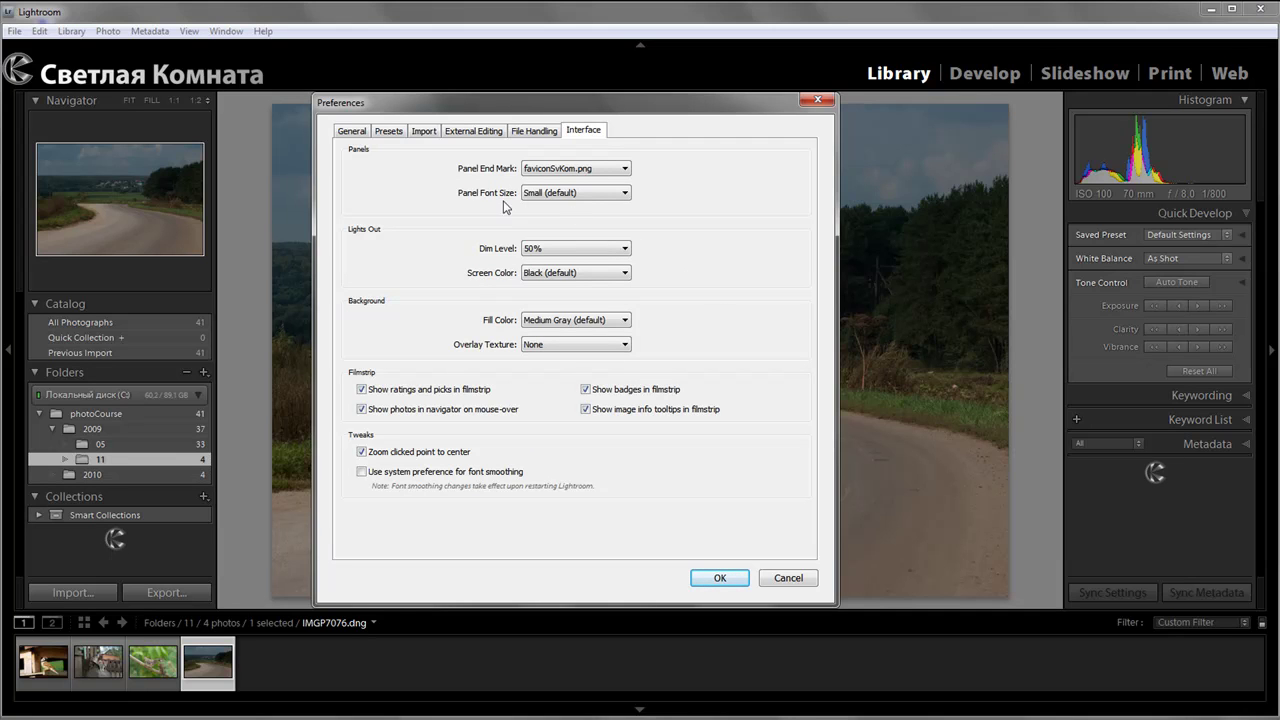
click(588, 200)
- Keep panel font size Small and dim level 50%, and apply the preferences
click(686, 200)
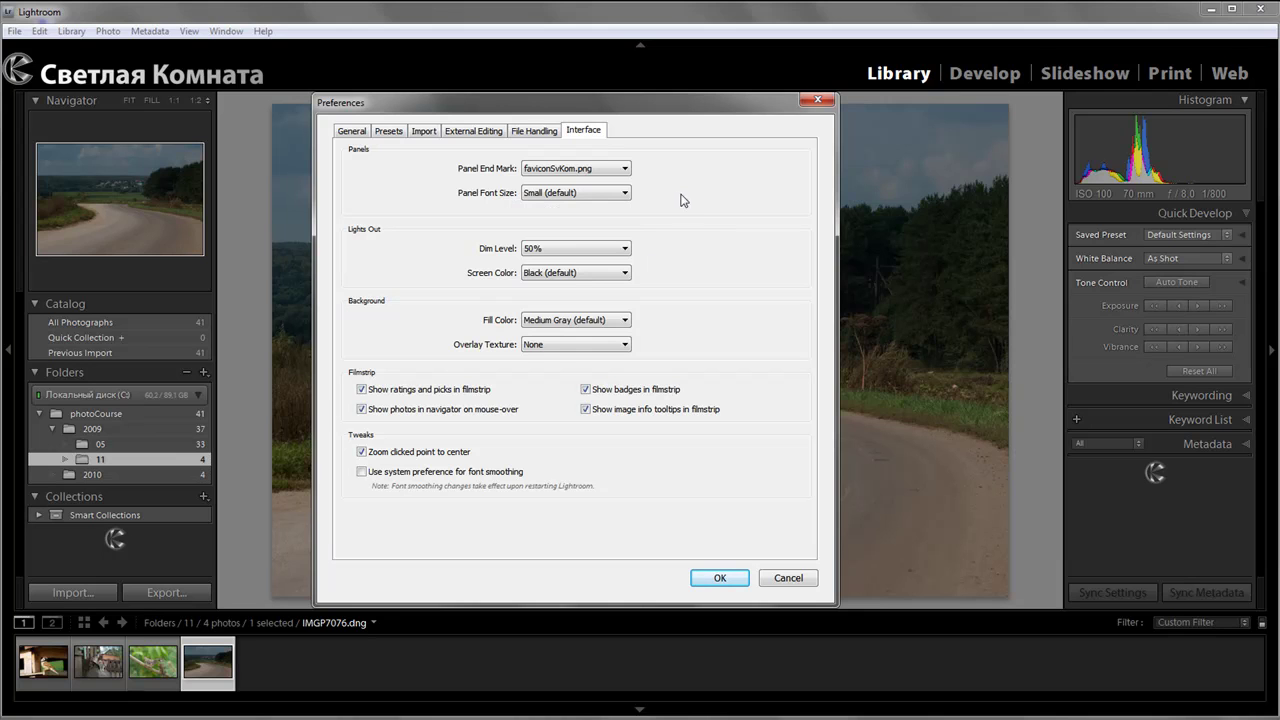
click(576, 252)
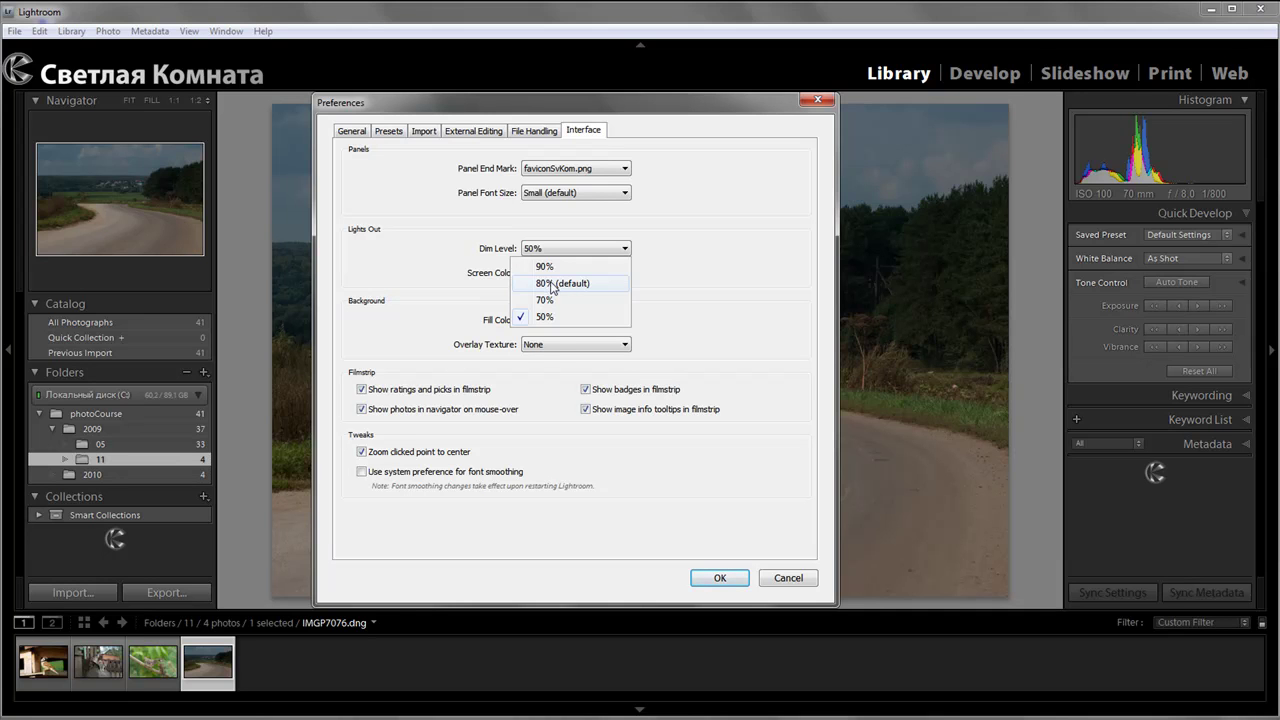
click(552, 318)
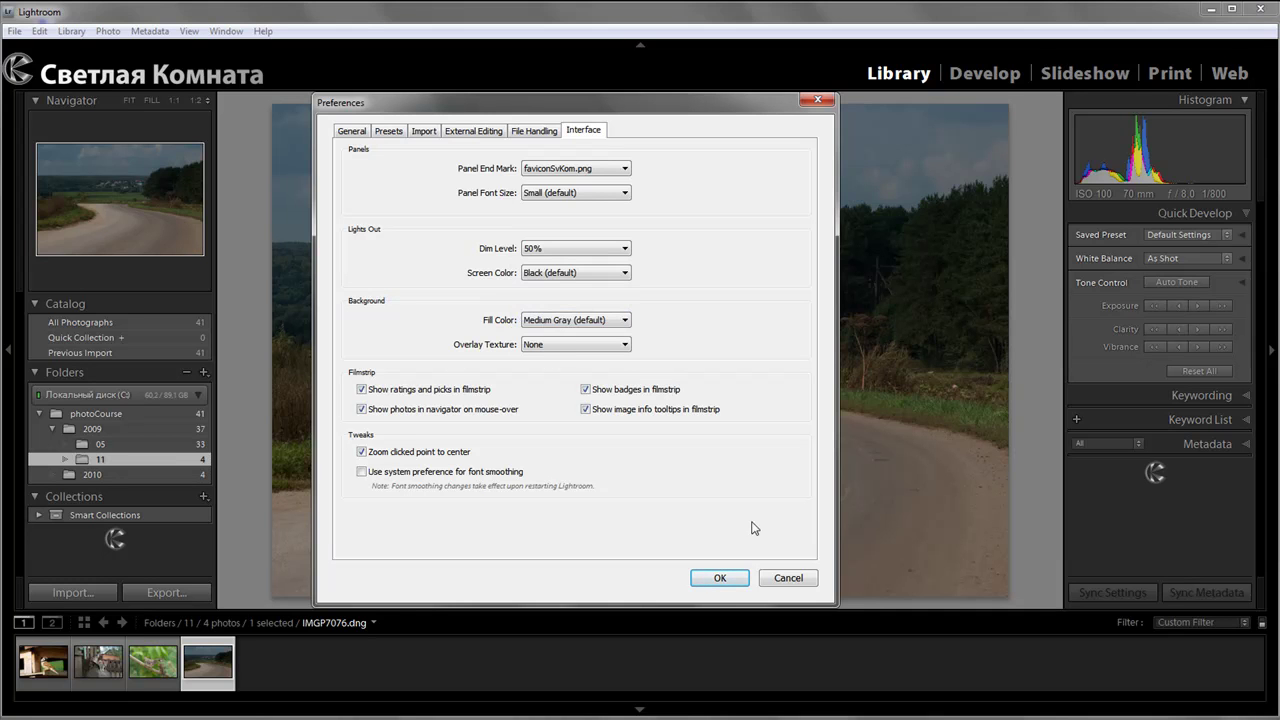
click(721, 580)
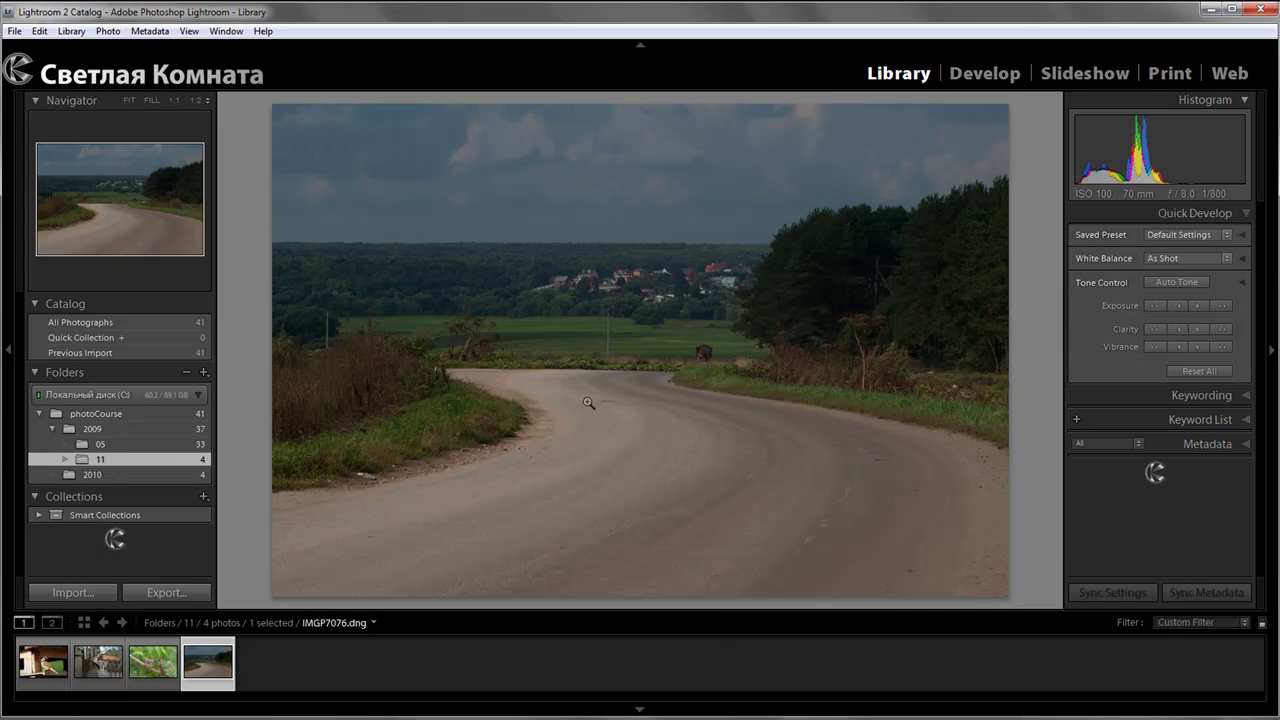
- Cycle between Lights Dim and Lights Out around the road photo with the L key
key(l)
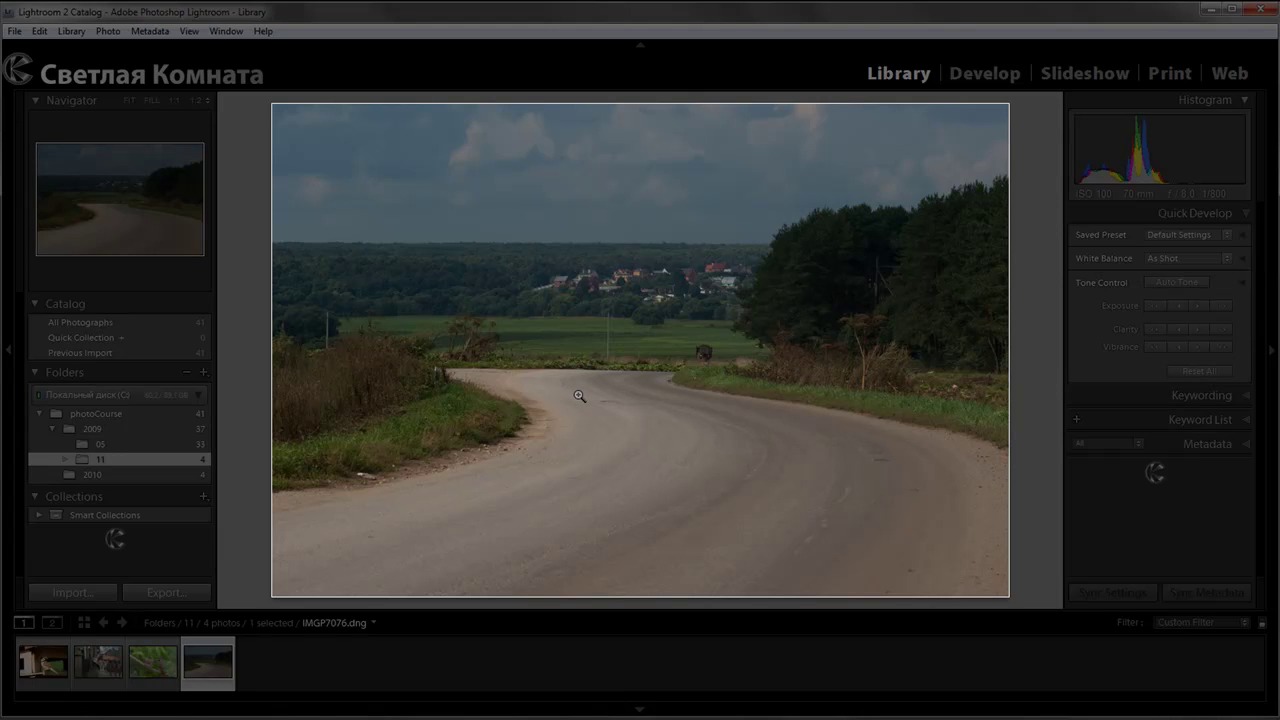
key(l)
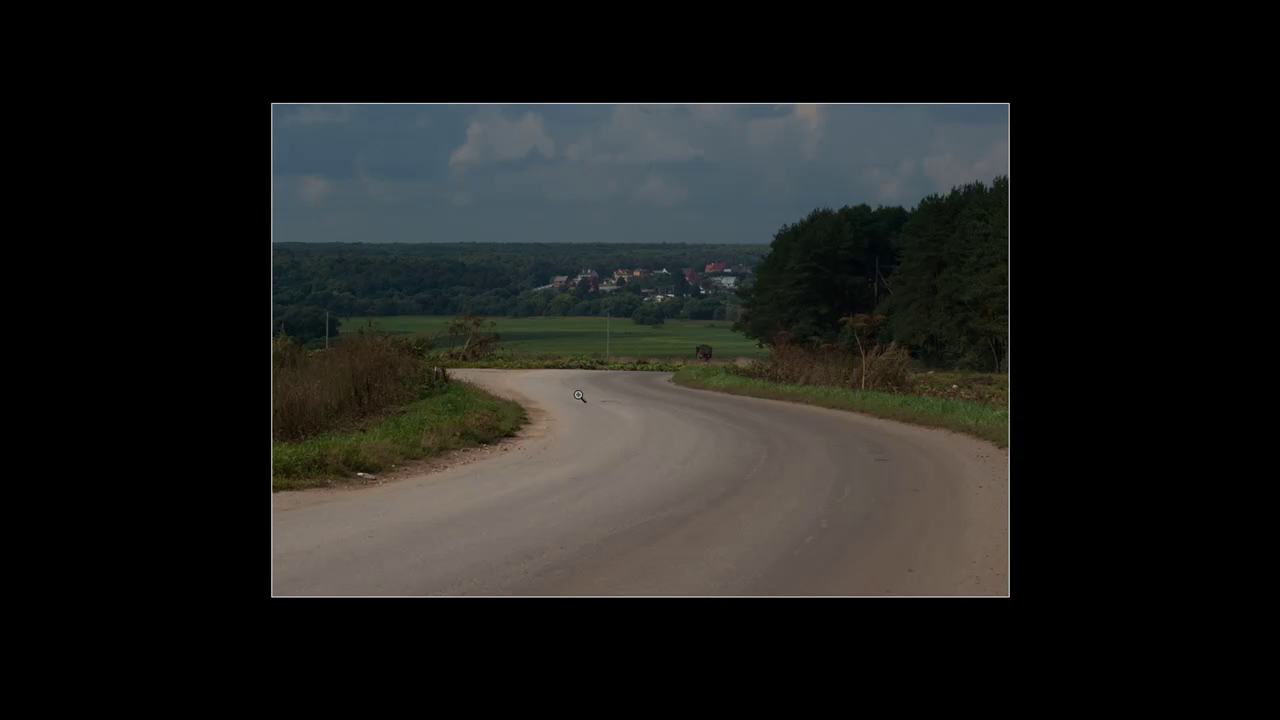
key(l)
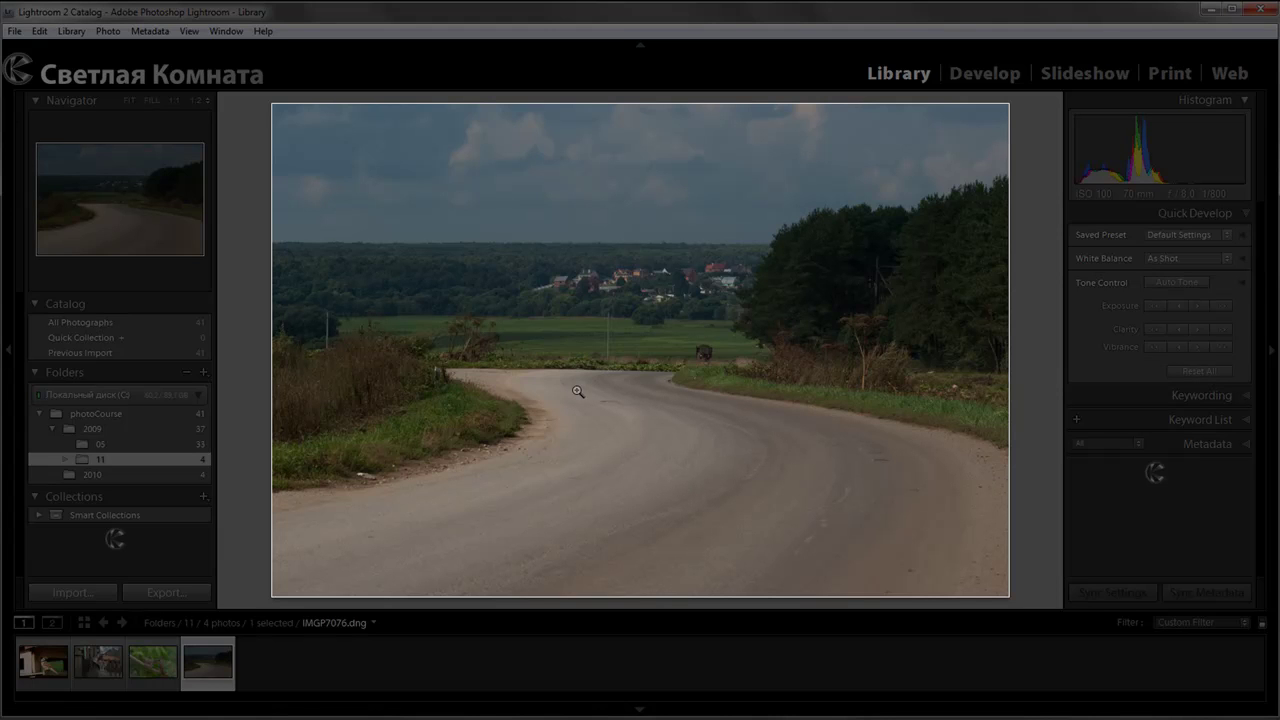
key(l)
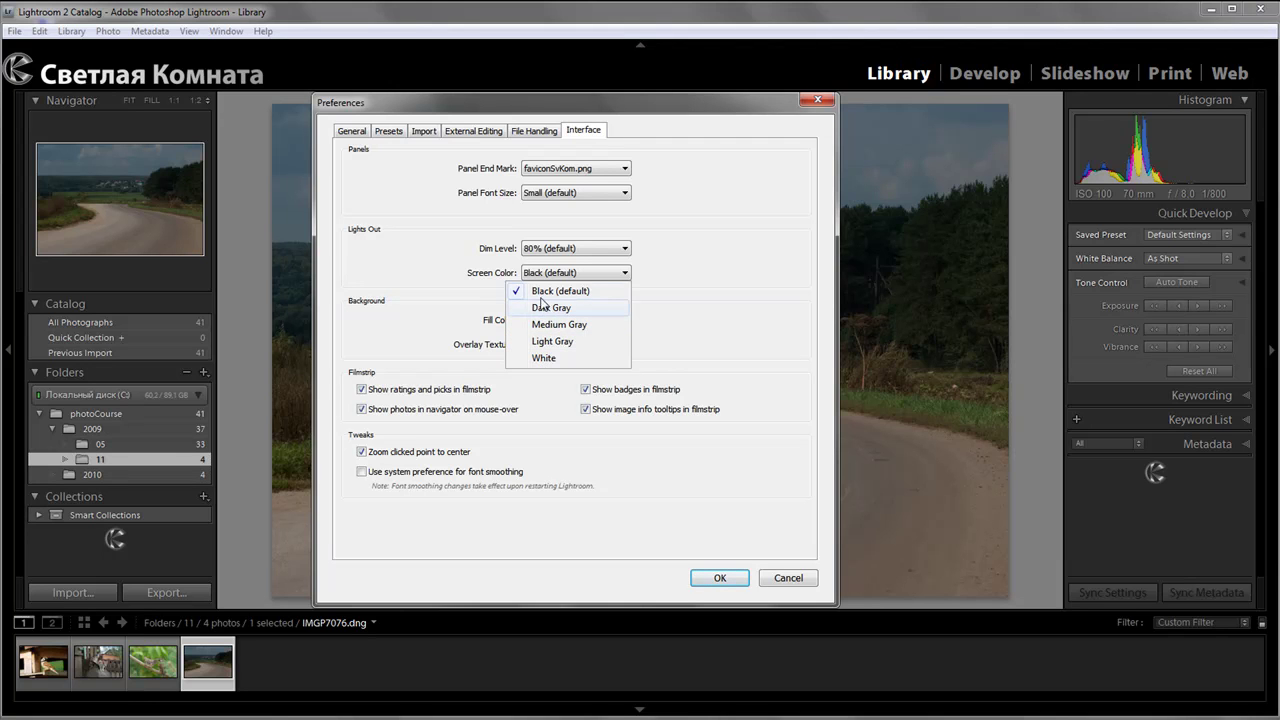
click(600, 277)
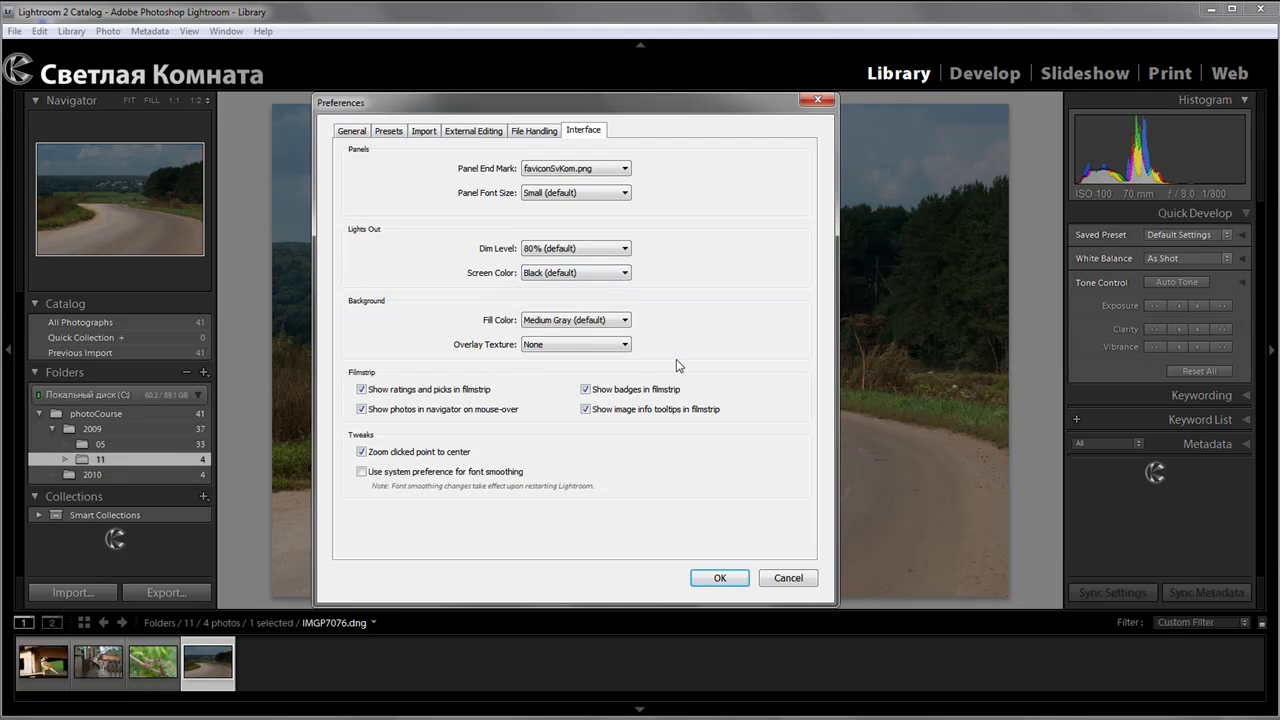
click(561, 321)
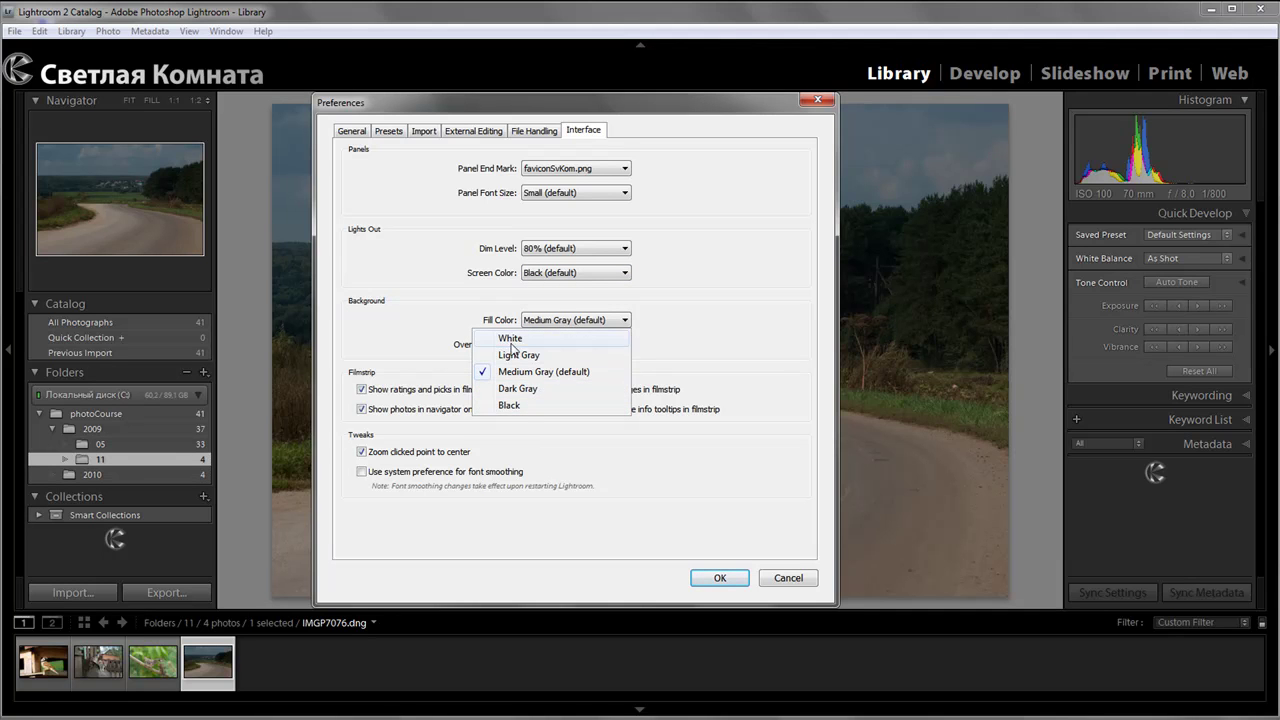
click(576, 322)
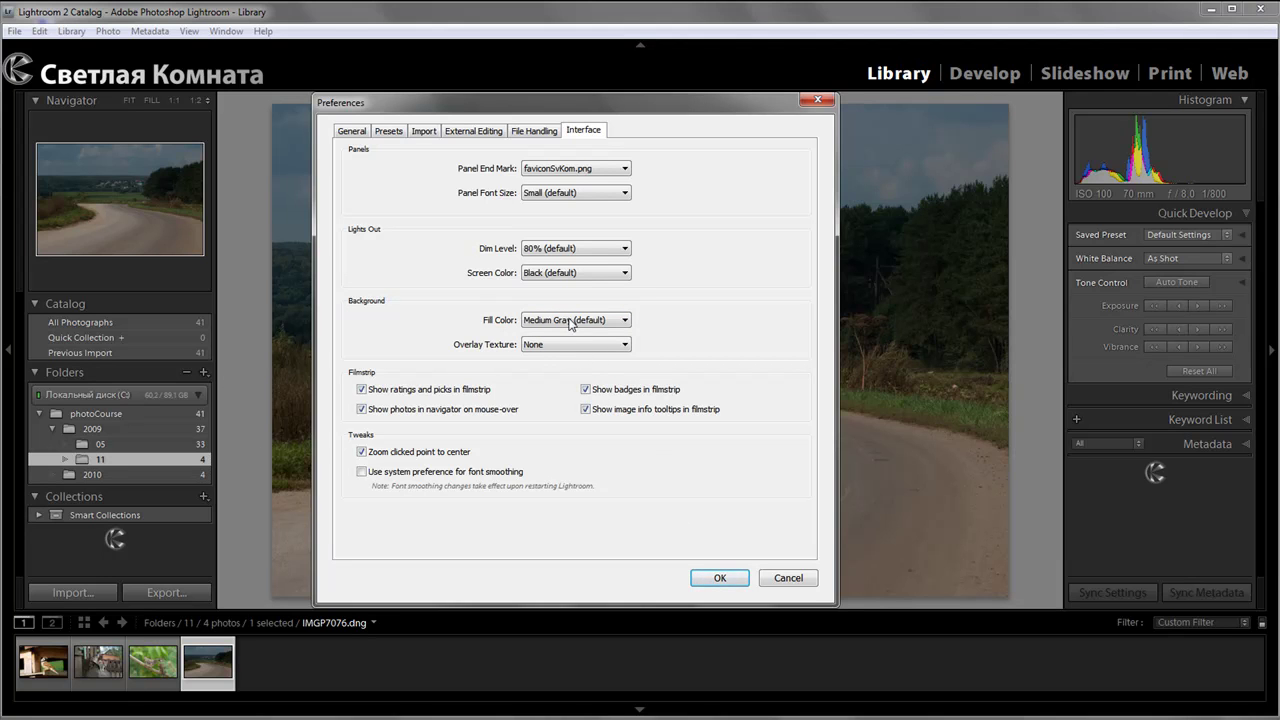
click(557, 346)
click(565, 381)
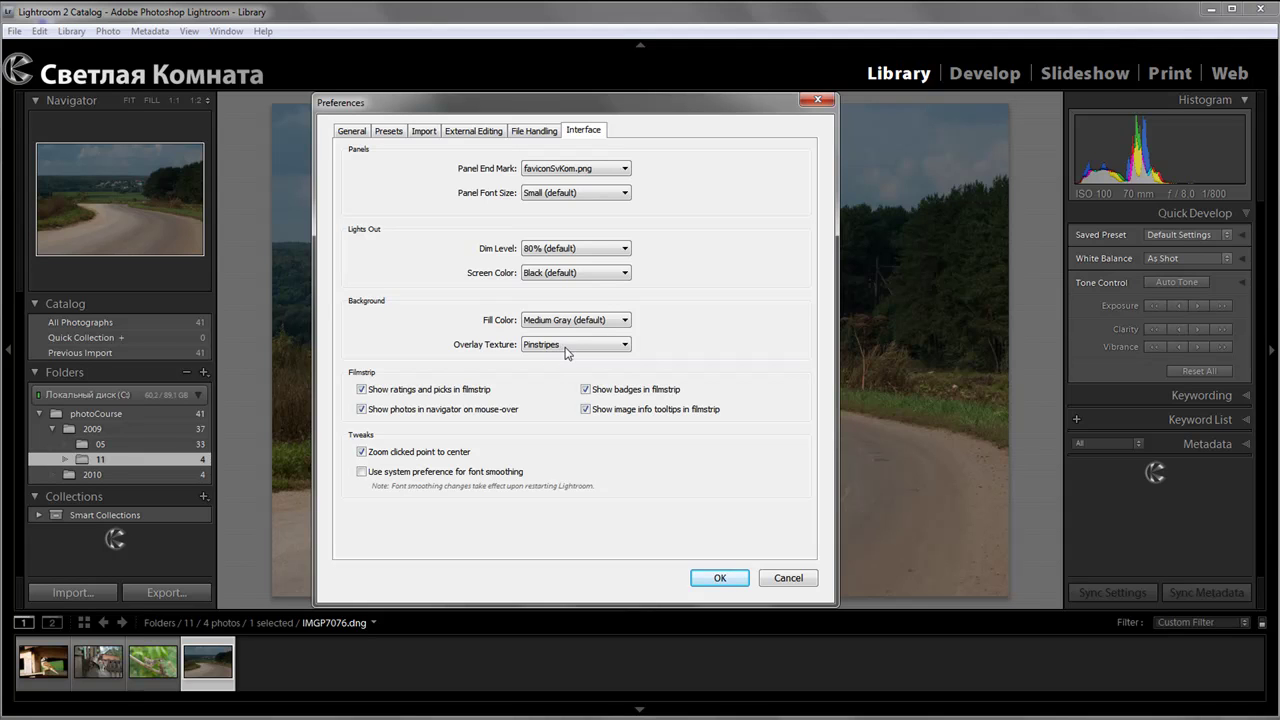
click(568, 350)
click(561, 366)
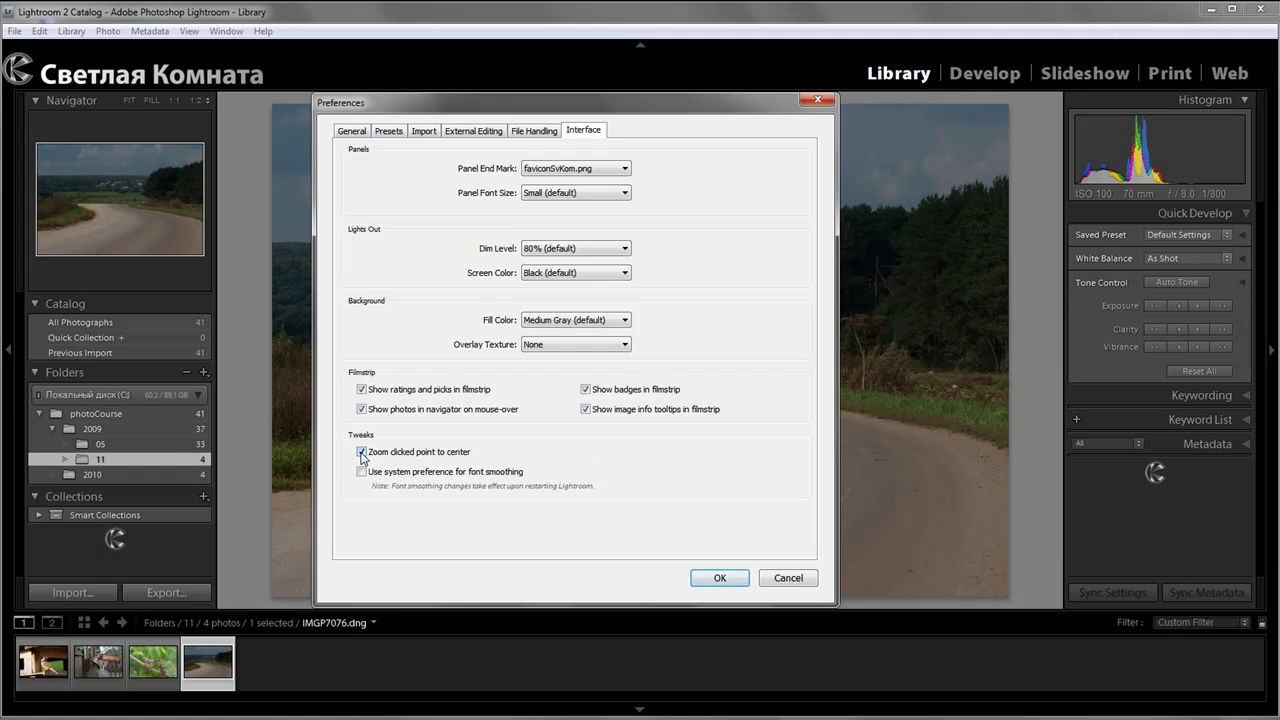
- Apply the preferences and zoom 1:1 centred on the road edge of the photo
click(718, 580)
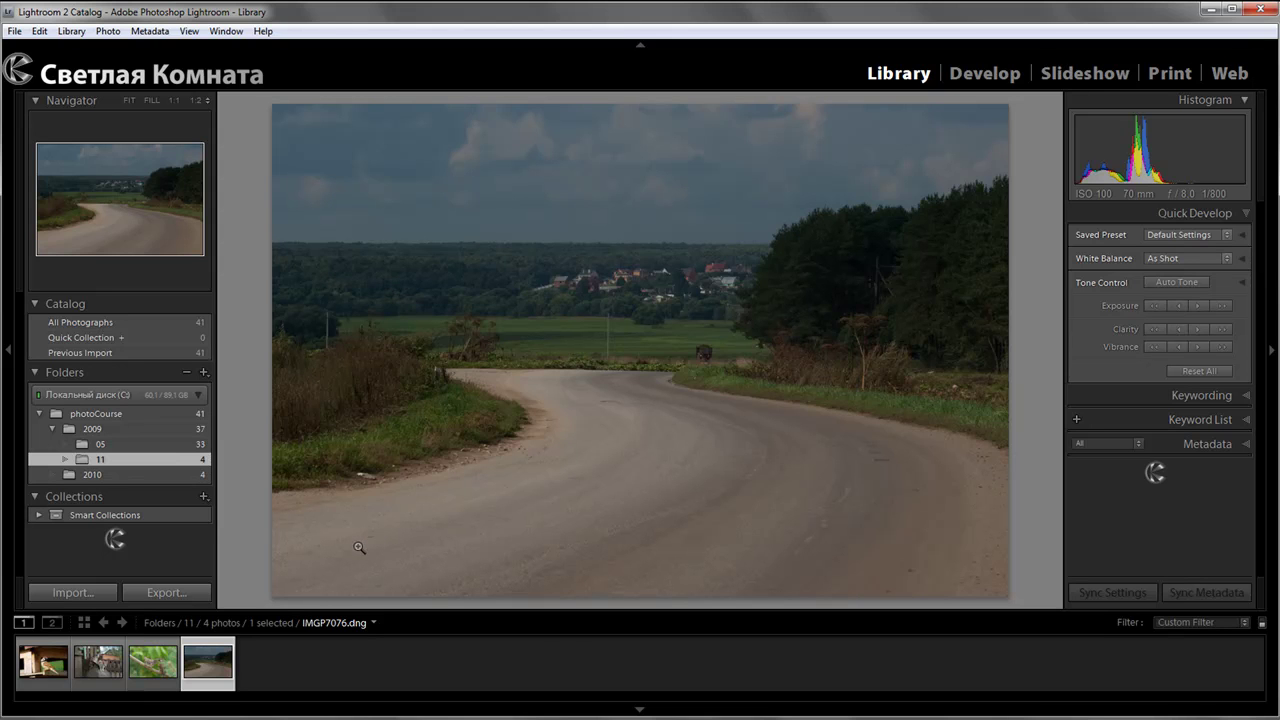
click(361, 477)
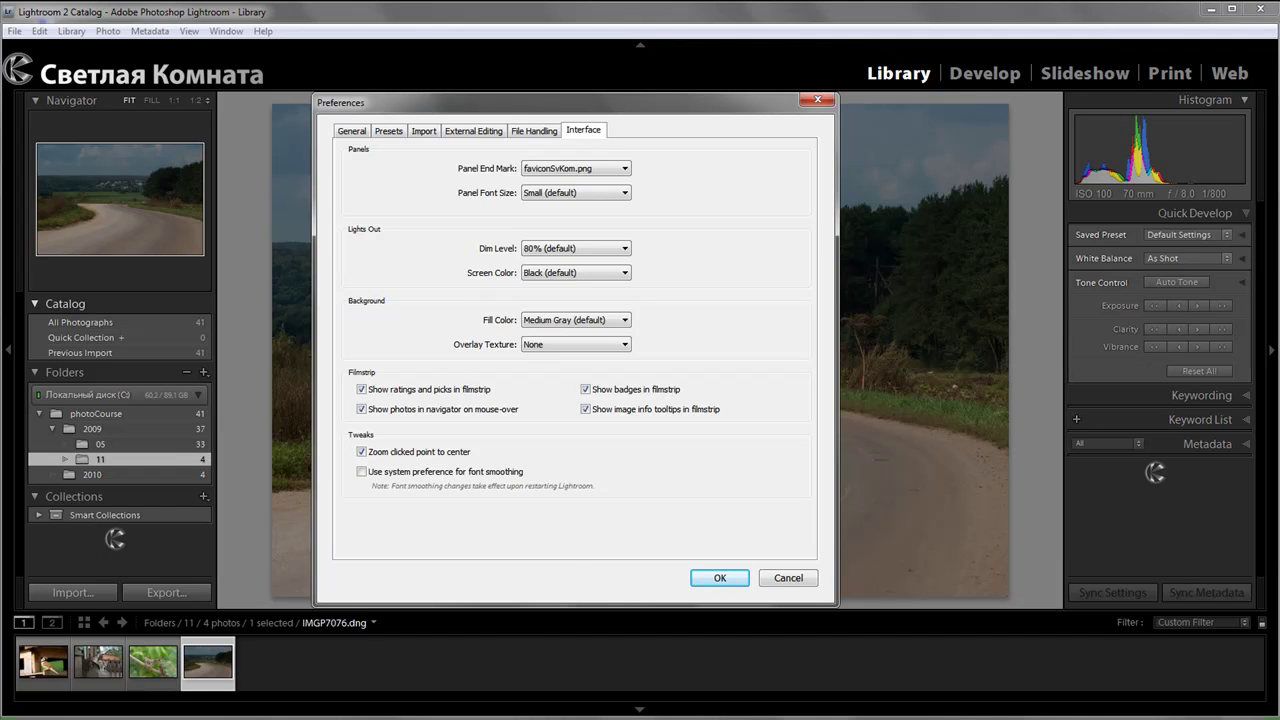
- View and close the Снимок.JPG panel-text comparison, then close Preferences with font smoothing off
click(757, 668)
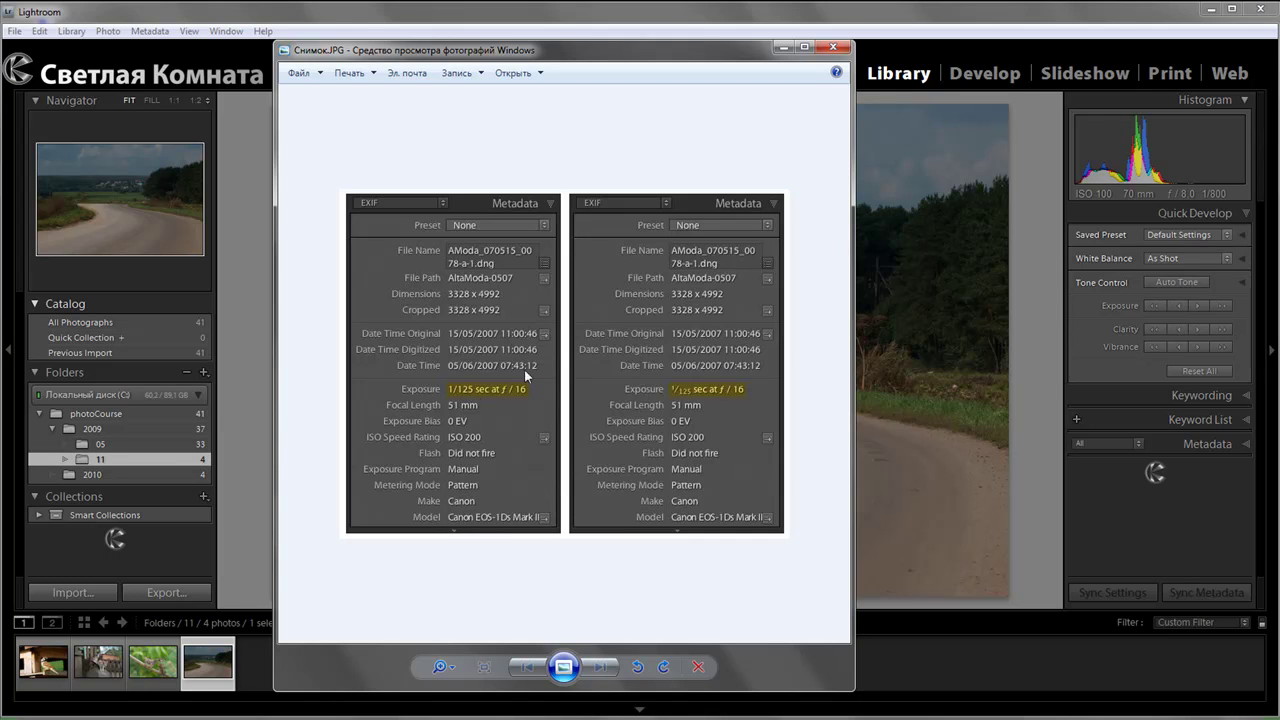
click(830, 49)
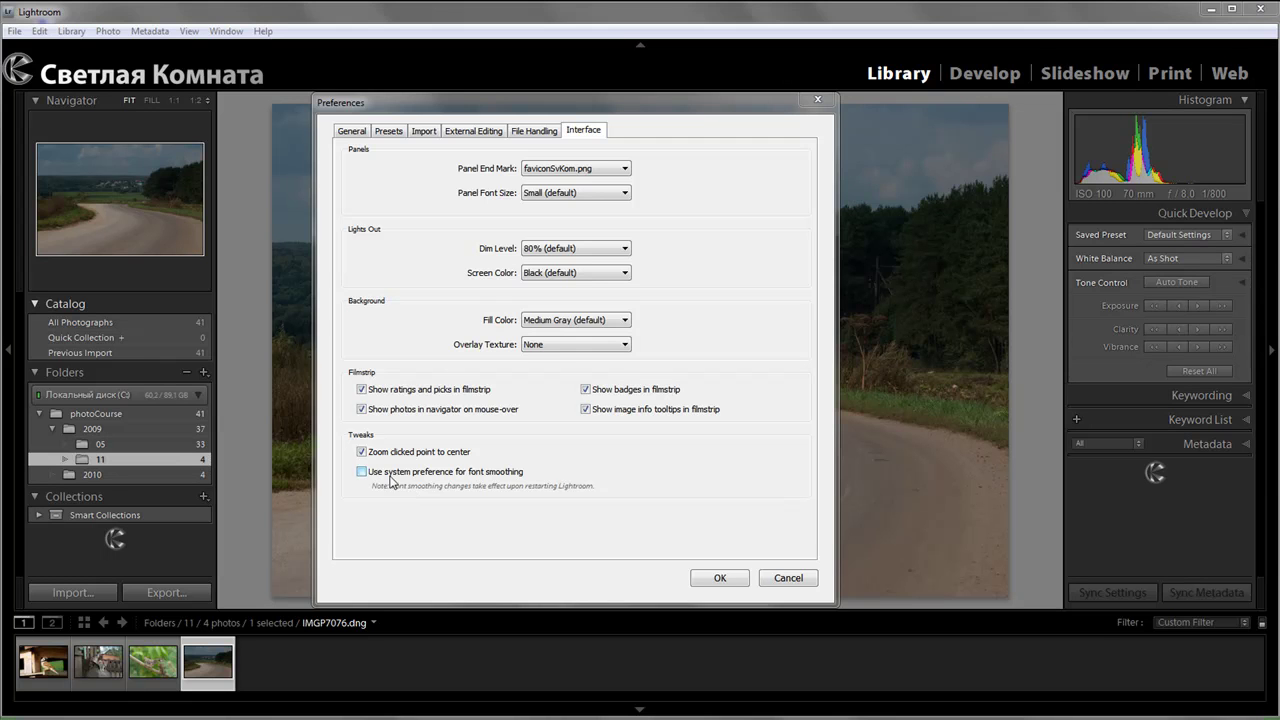
key(Return)
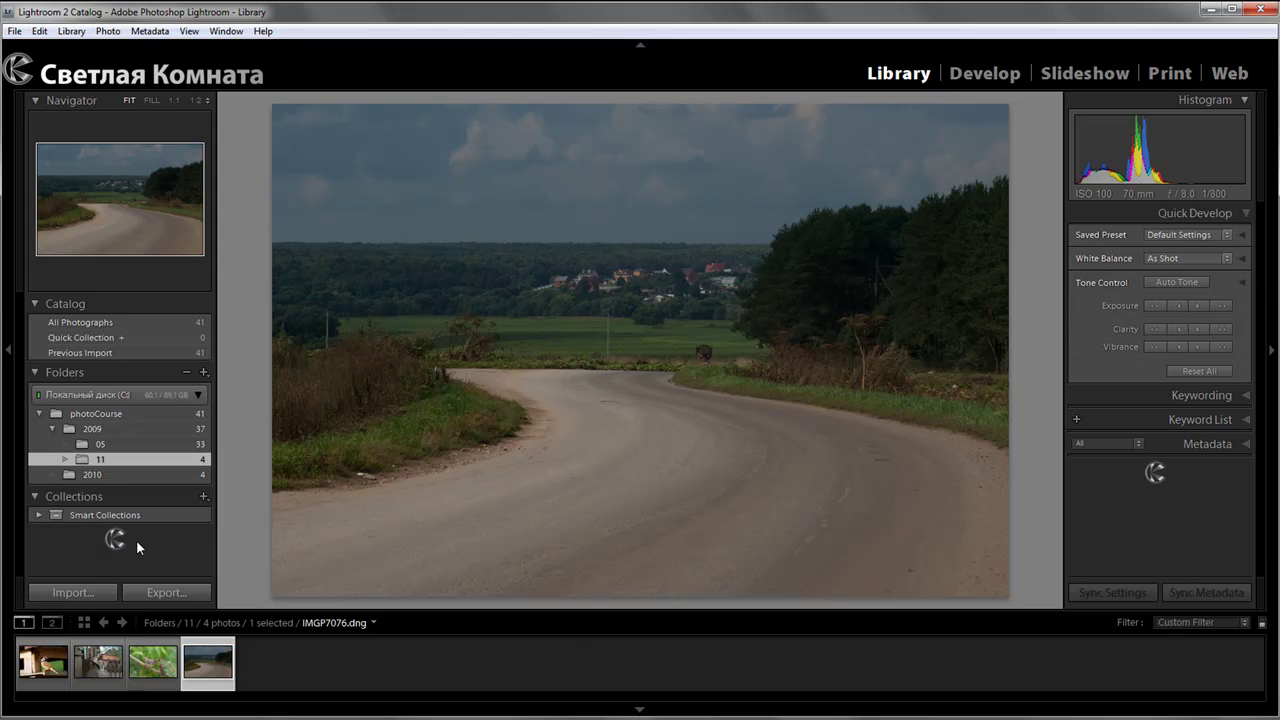
- Open the left panel's context menu to reach the Panel End Mark choices
right_click(55, 550)
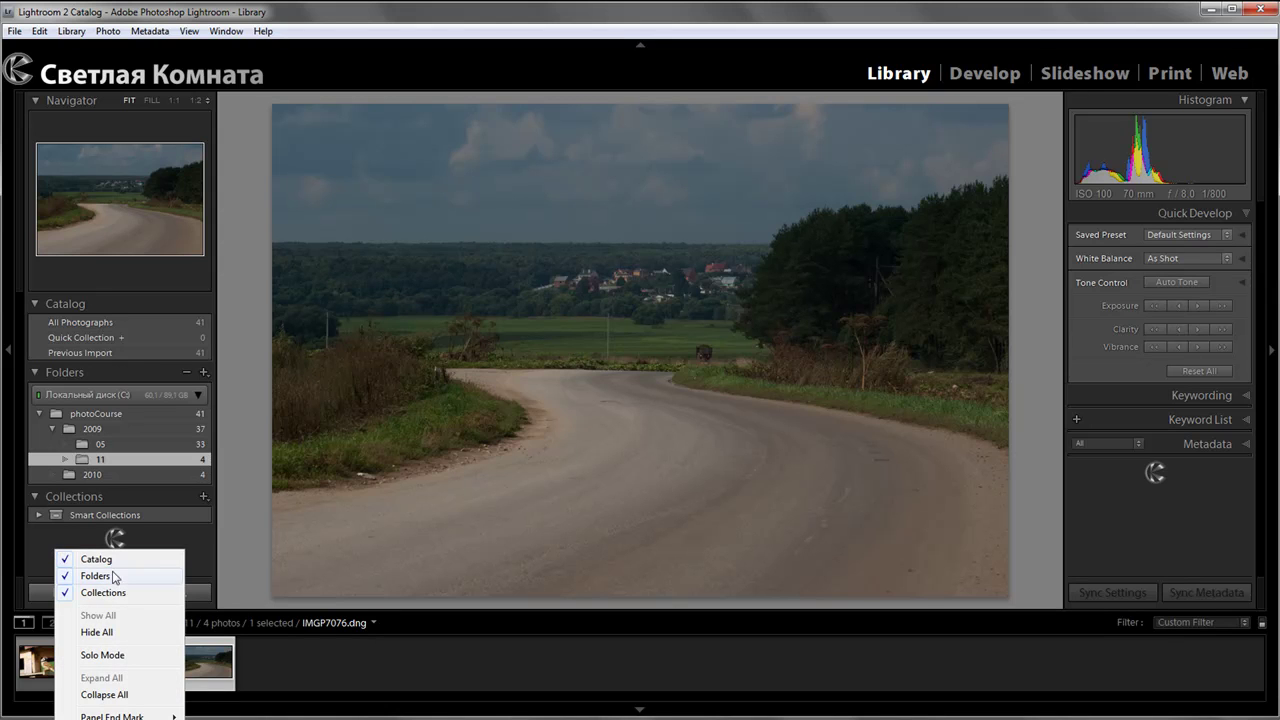